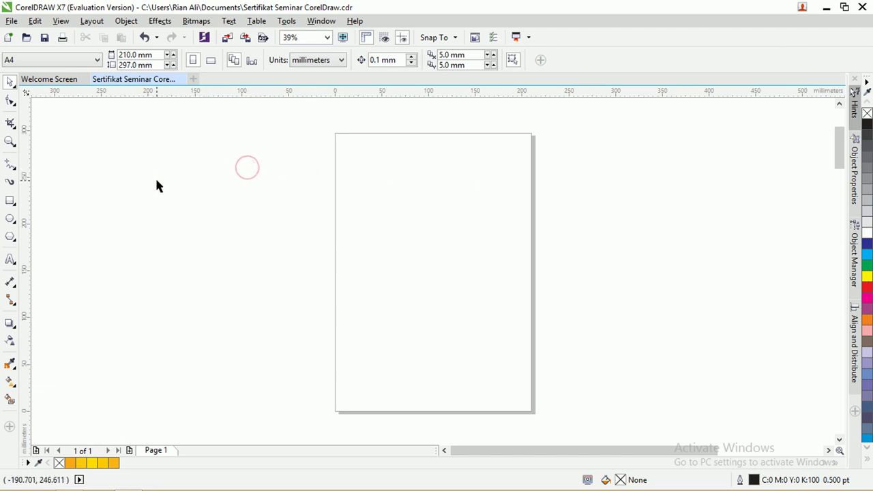
Keep the page size at A4 and set the document units to centimeters
left_click(32, 62)
left_click(31, 64)
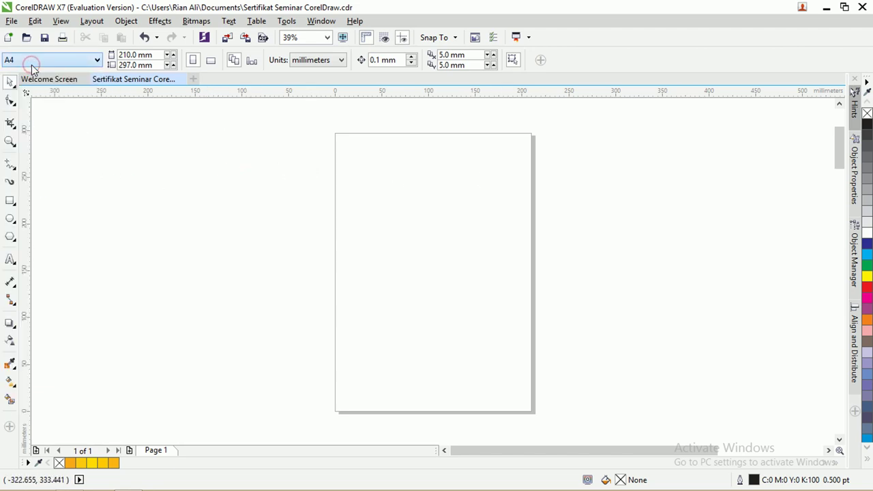
left_click(31, 63)
left_click(31, 64)
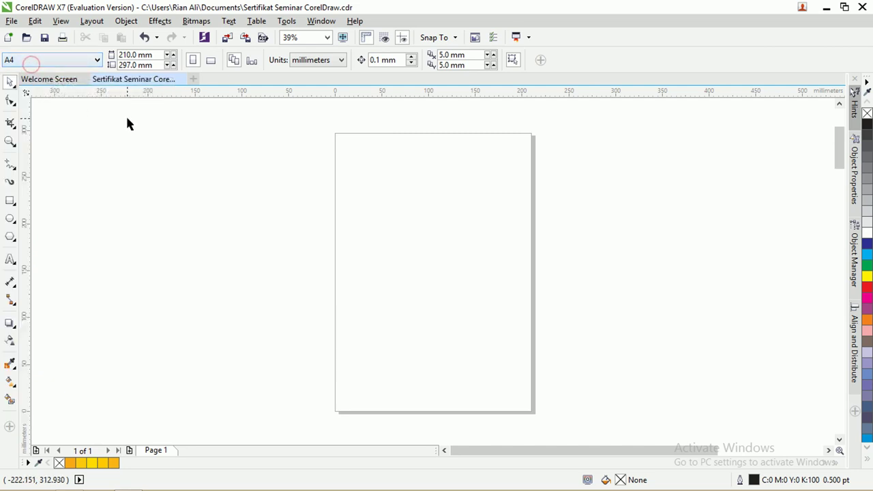
left_click(301, 61)
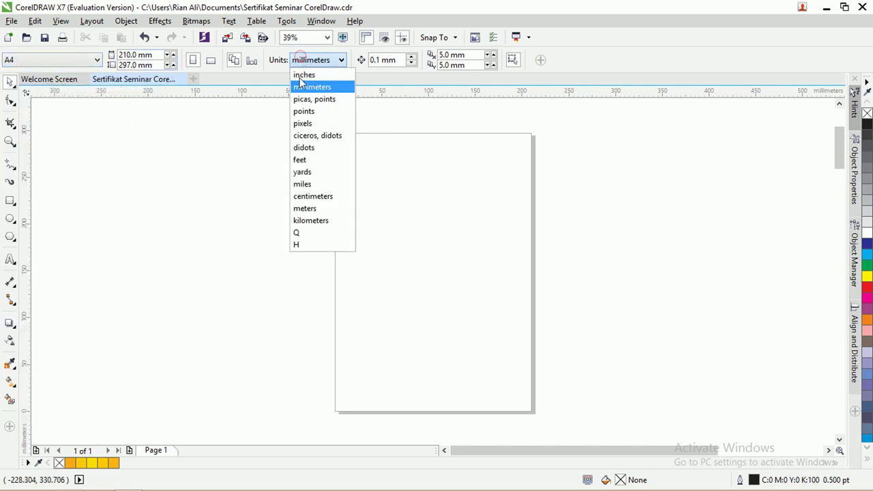
left_click(335, 206)
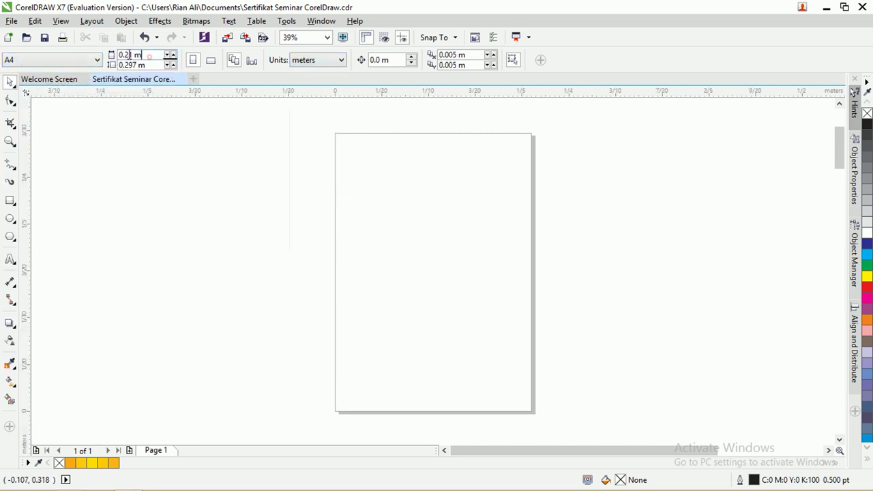
left_click(149, 55)
left_click(294, 57)
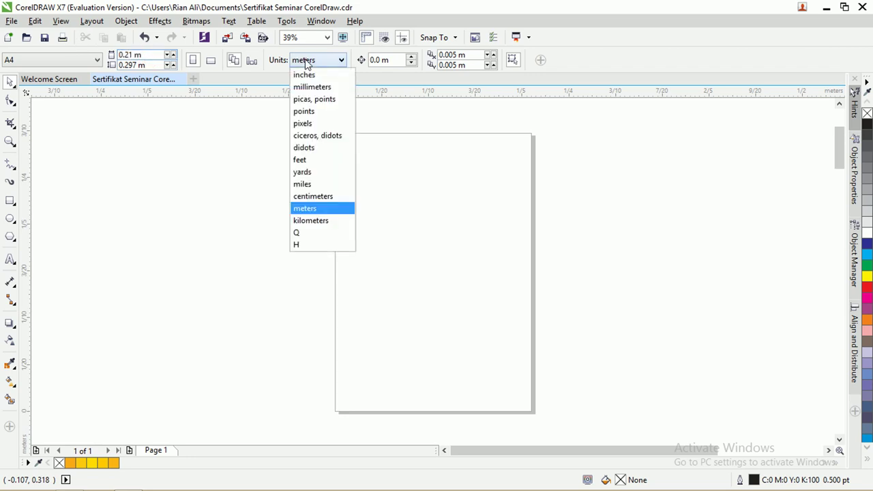
left_click(331, 197)
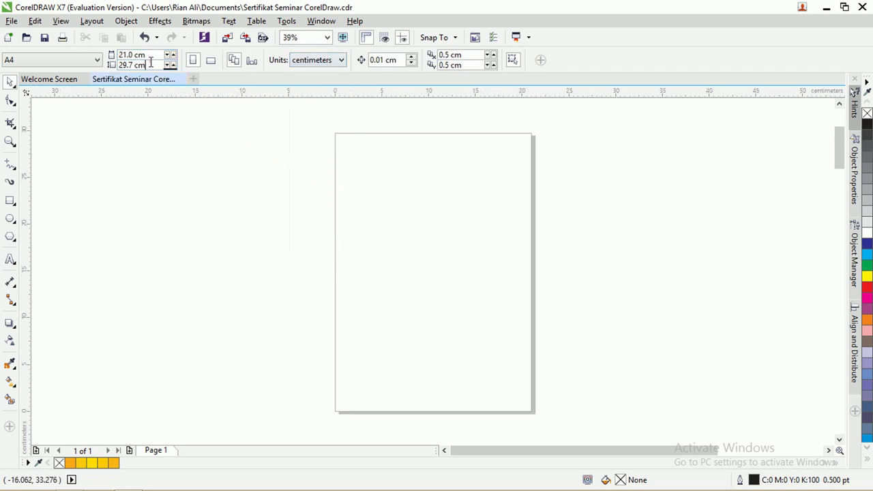
left_click(188, 140)
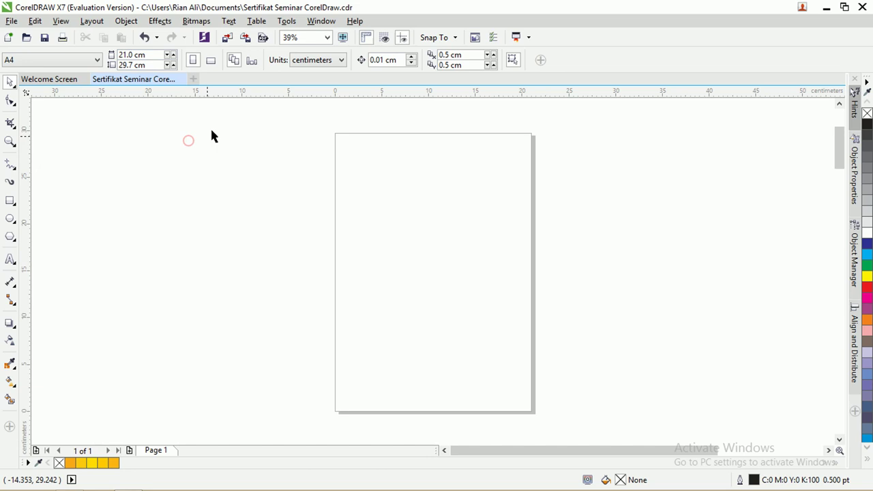
Switch the A4 page to landscape orientation, 29.7 cm wide by 21 cm high
left_click(213, 64)
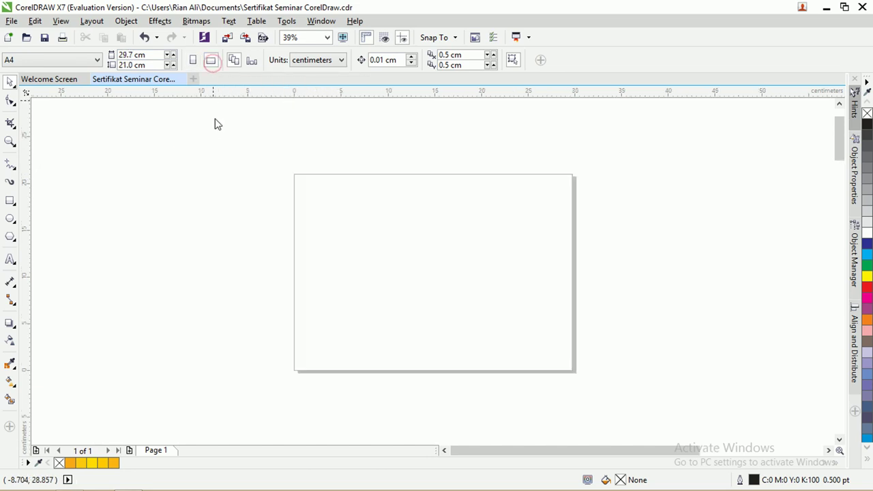
left_click(327, 38)
left_click(318, 59)
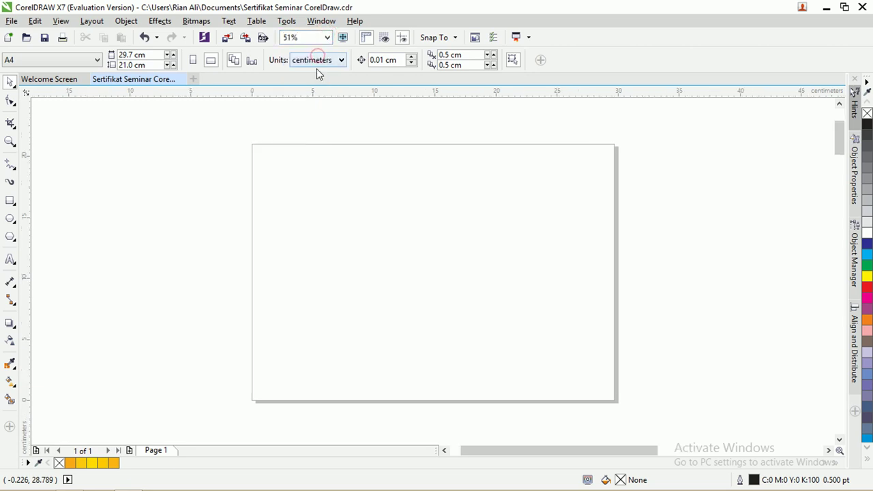
Create a 29.7 by 21 cm rectangle that exactly covers the page, and leave it deselected in place
double_click(11, 203)
left_click(11, 80)
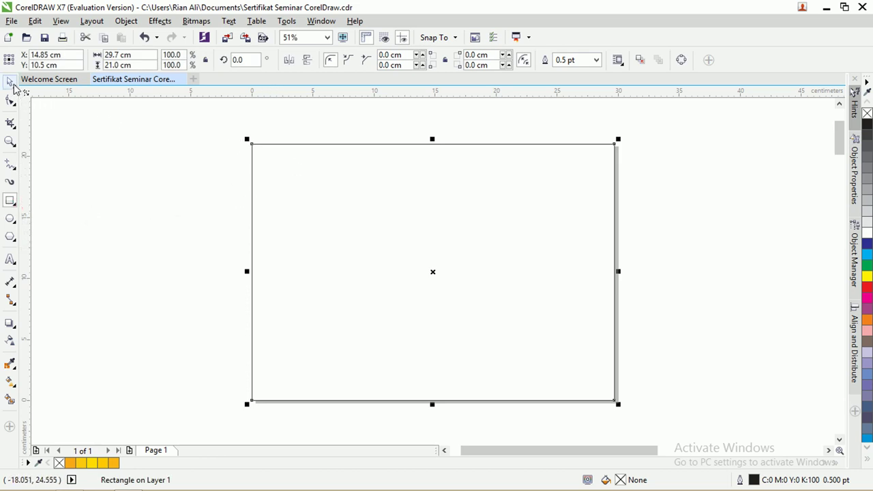
left_click(85, 133)
left_click_drag(251, 148, 242, 155)
key("ctrl+z")
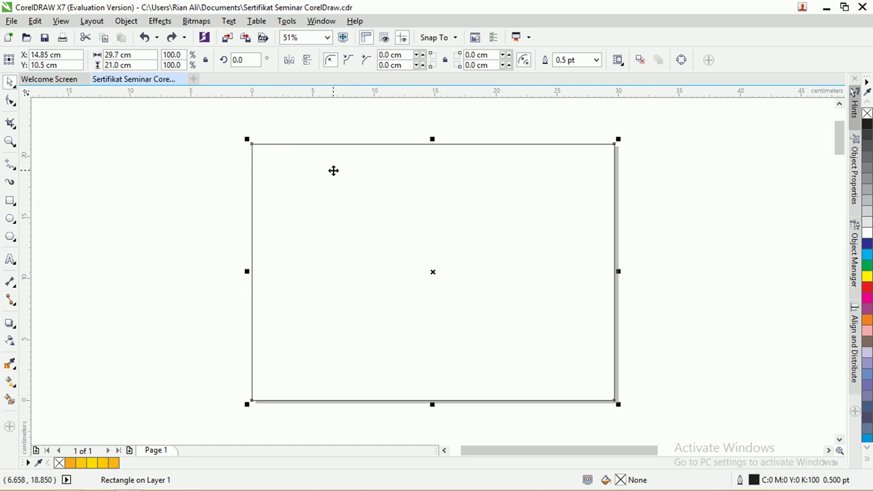
key("Delete")
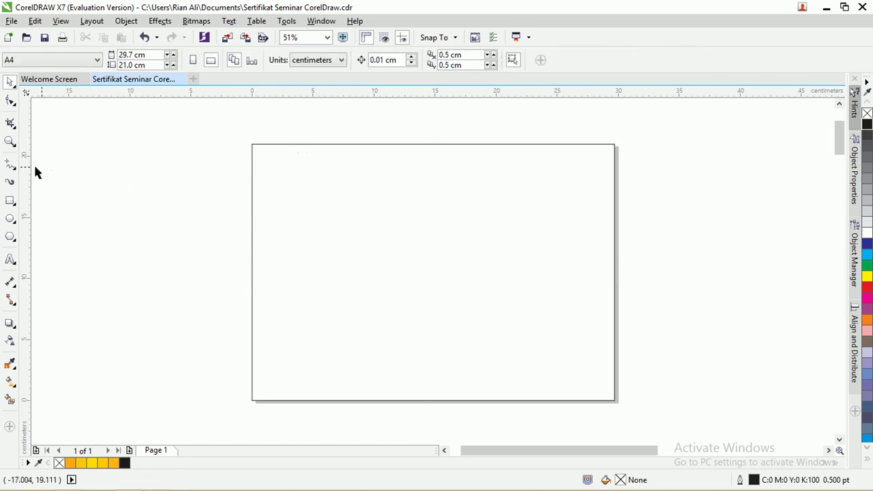
Draw a steep slanted 2-point line about 24.7 cm long across the page's left part, extending beyond its upper and lower edges
left_click(15, 168)
left_click(51, 178)
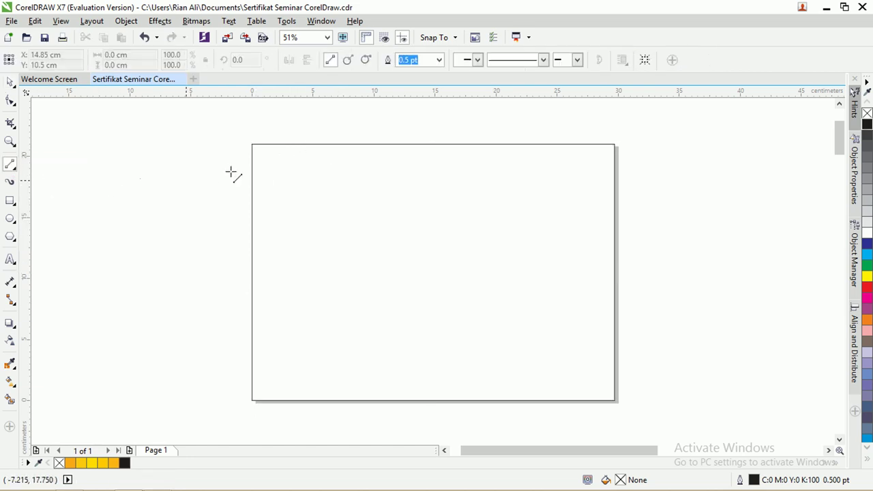
left_click_drag(305, 127, 247, 424)
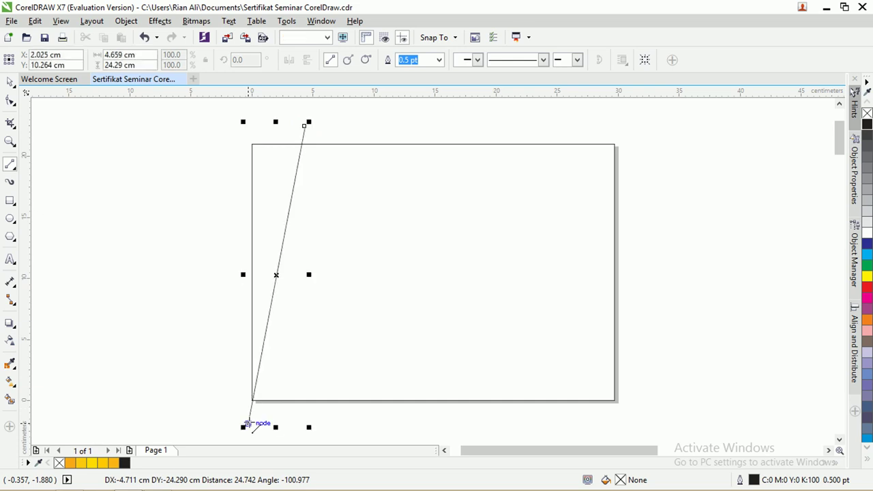
left_click(11, 101)
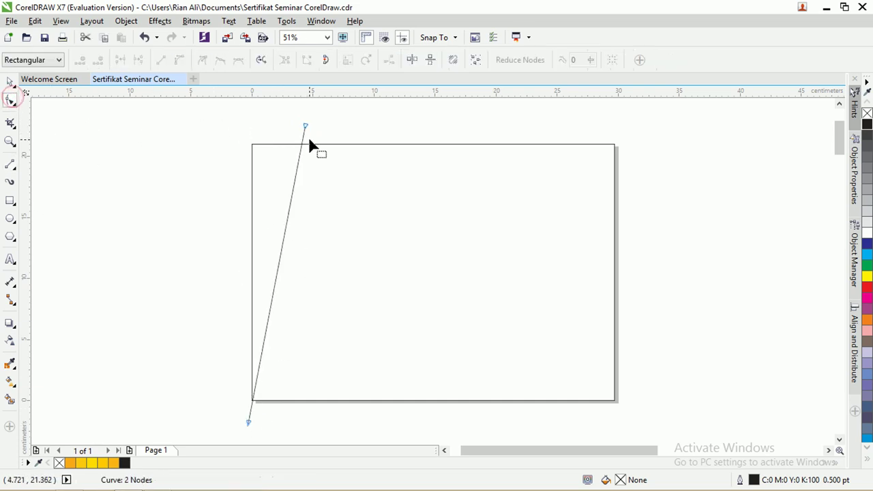
left_click(306, 127)
left_click(305, 127)
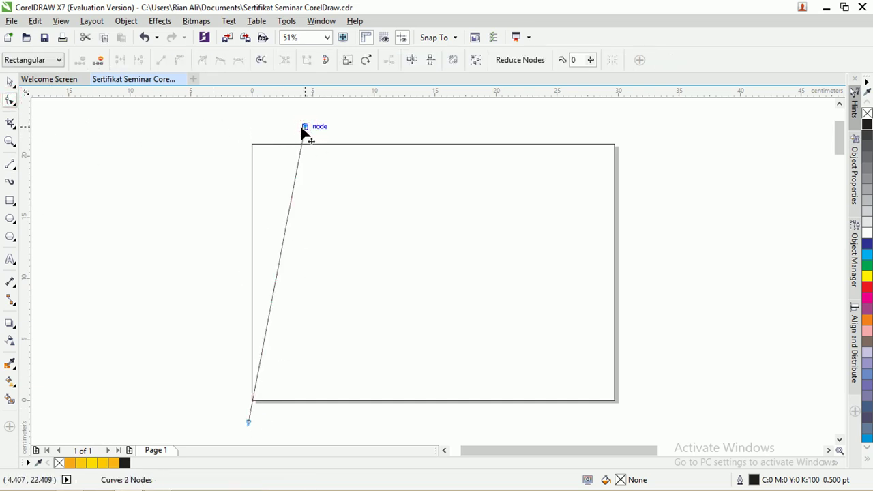
Duplicate and reposition the slanted line to form three parallel lines across the left part of the page
left_click(10, 81)
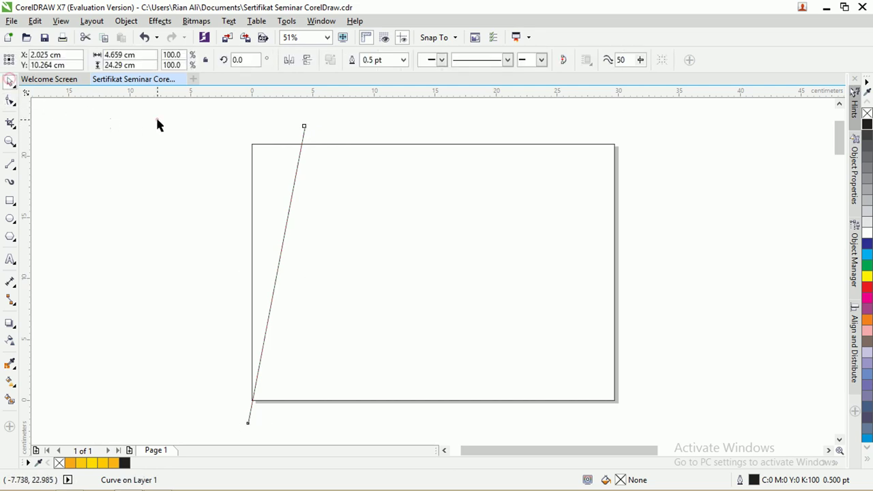
left_click(156, 120)
left_click(304, 134)
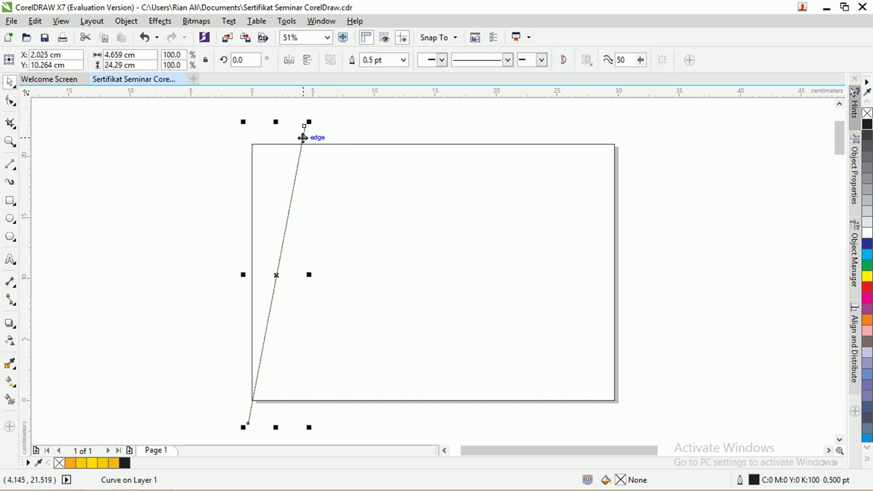
left_click_drag(303, 137, 350, 137)
left_click(322, 130)
left_click(394, 133)
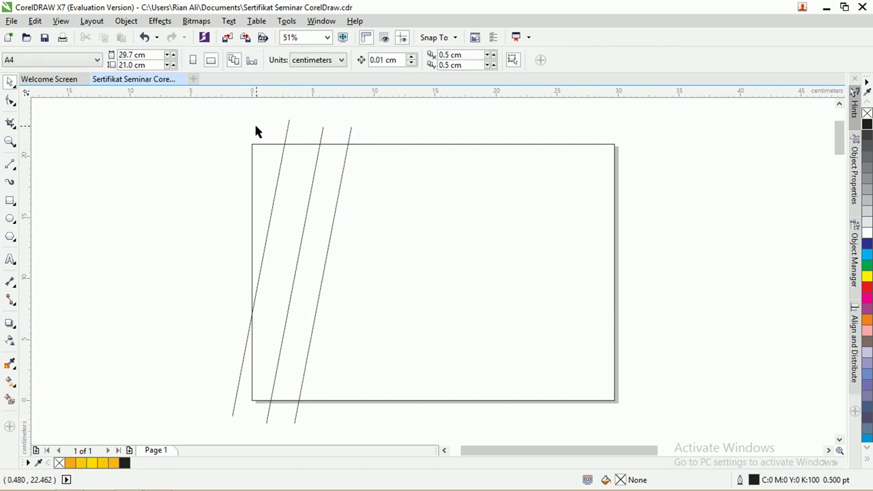
Smart-fill the triangle between the page's left edge and the first slanted line with golden yellow (C7 M20 Y85 K0)
left_click(8, 401)
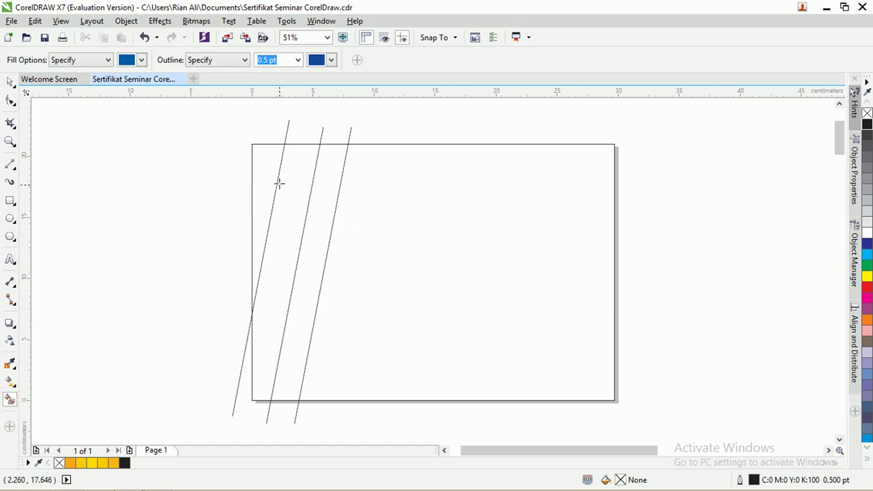
left_click(141, 61)
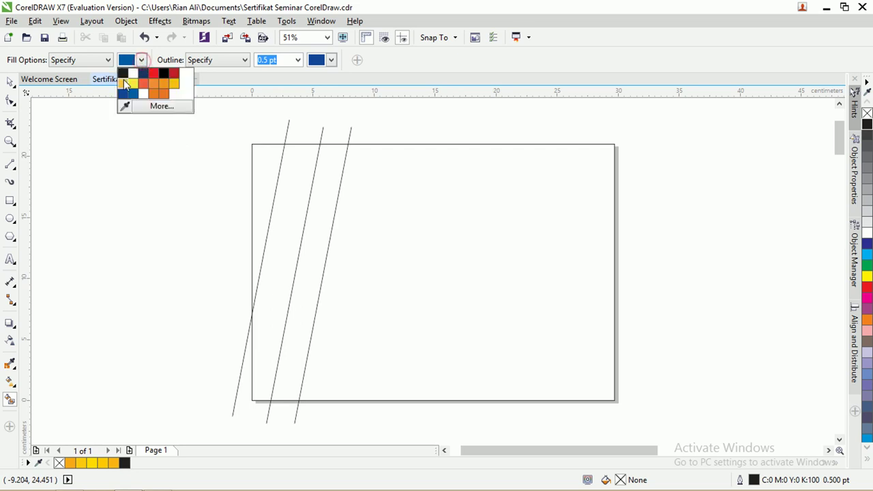
left_click(126, 85)
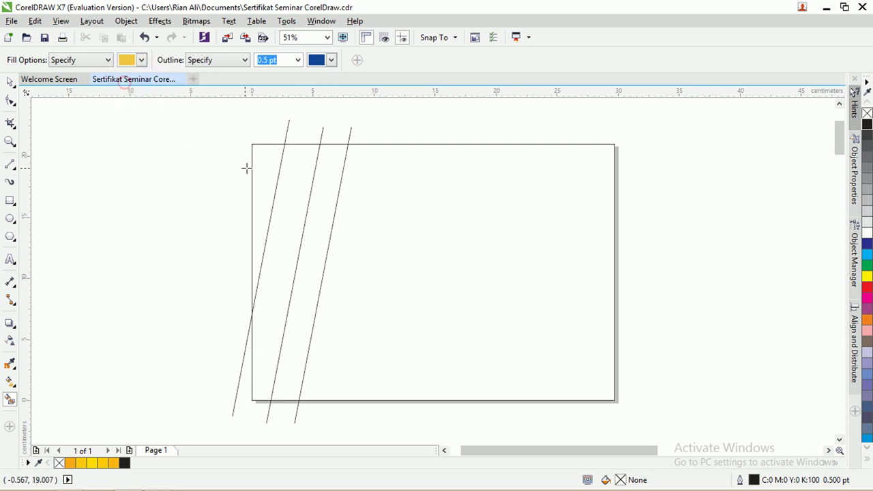
left_click(264, 161)
Smart-fill the band between the first and second slanted lines with bright yellow (C7 M0 Y86 K0)
left_click(142, 61)
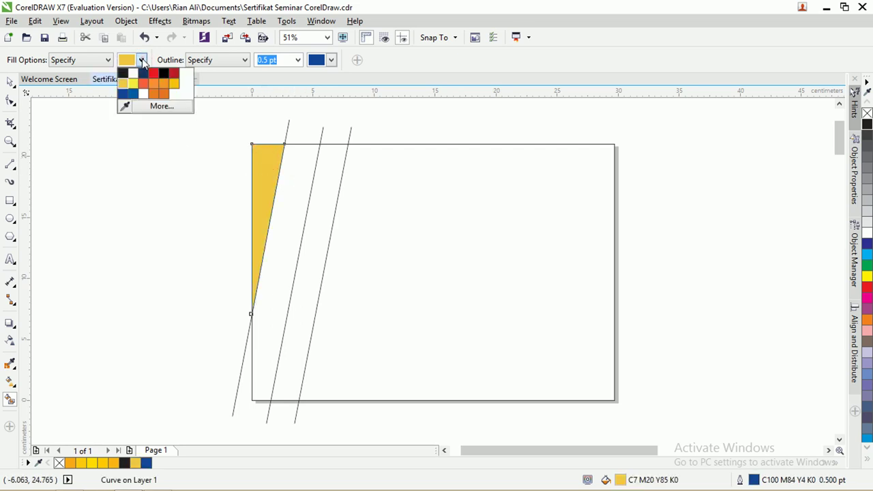
left_click(134, 82)
left_click(291, 175)
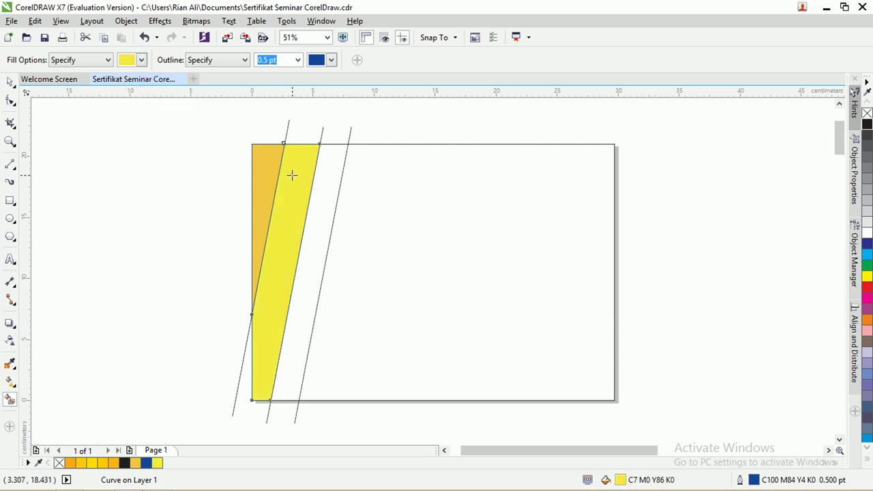
Smart-fill the band between the second and third slanted lines with amber (C4 M24 Y100 K0)
left_click(142, 61)
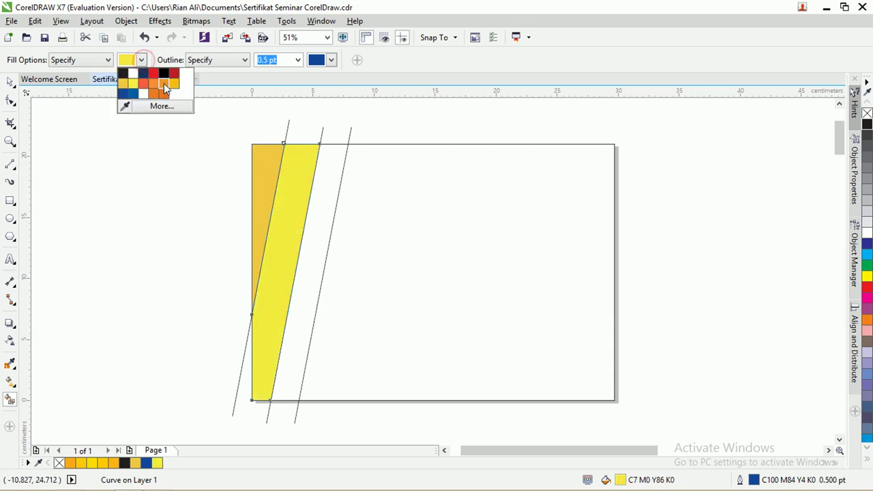
left_click(173, 85)
left_click(321, 197)
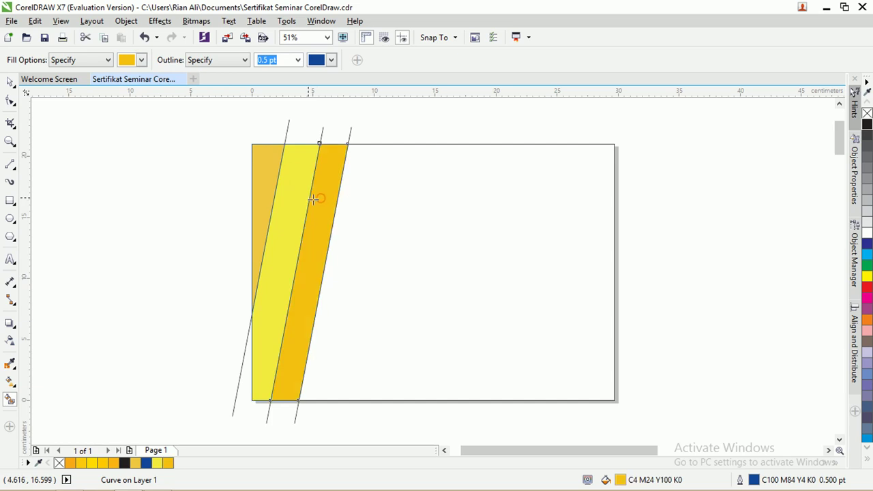
Move the first slanted line to the right part of the page and delete the other two slanted lines
left_click(10, 82)
left_click(142, 131)
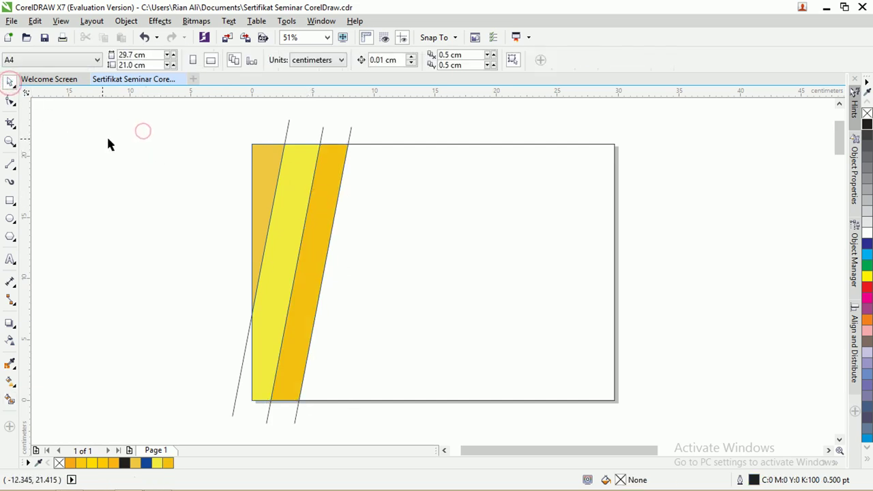
left_click_drag(289, 142, 573, 148)
left_click(304, 118)
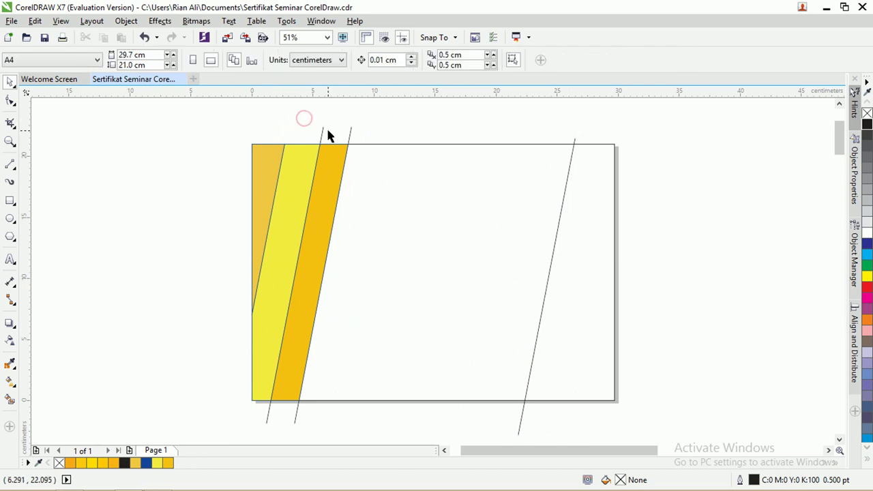
left_click_drag(288, 122, 378, 140)
key("Delete")
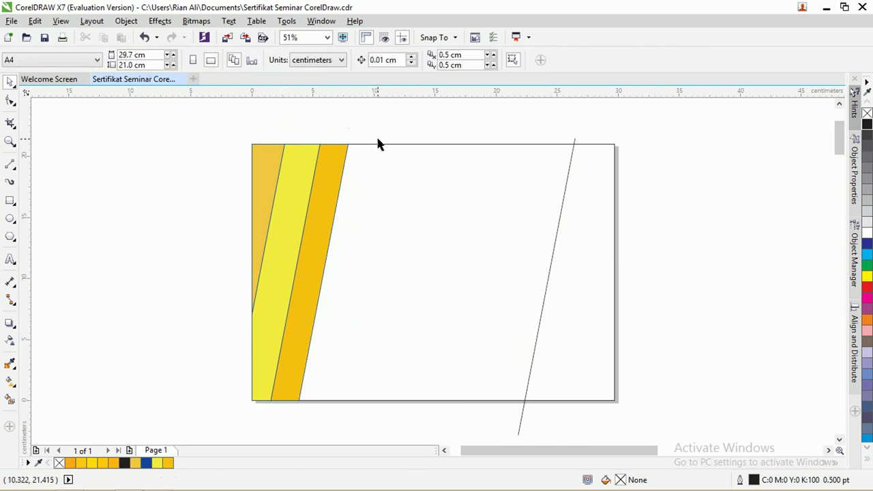
Remove the outline from all three coloured shapes on the left of the page
left_click_drag(214, 135, 380, 403)
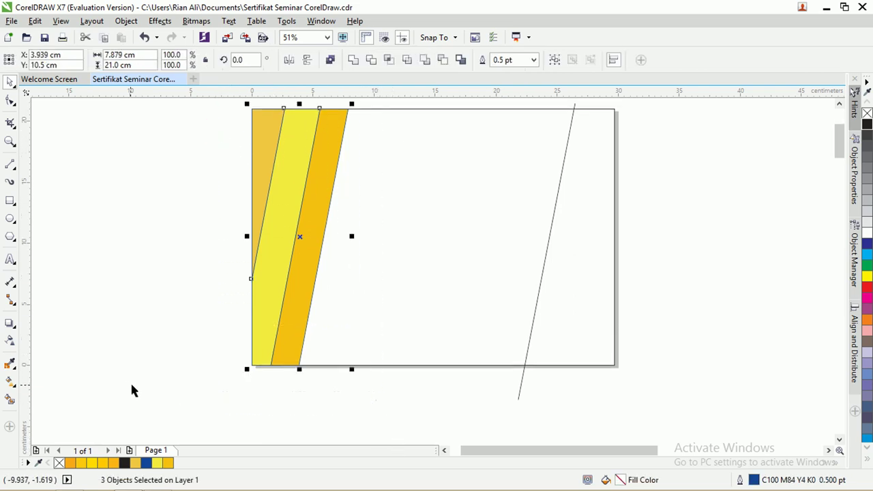
right_click(59, 464)
left_click(146, 326)
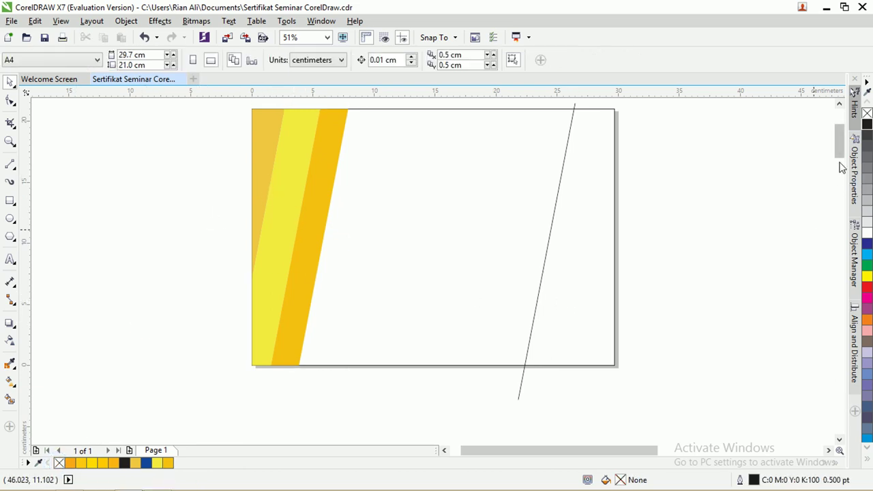
Apply a linear fountain fill to the leftmost triangle, fading from golden yellow at its upper end to white near its lower tip
left_click_drag(841, 142, 840, 135)
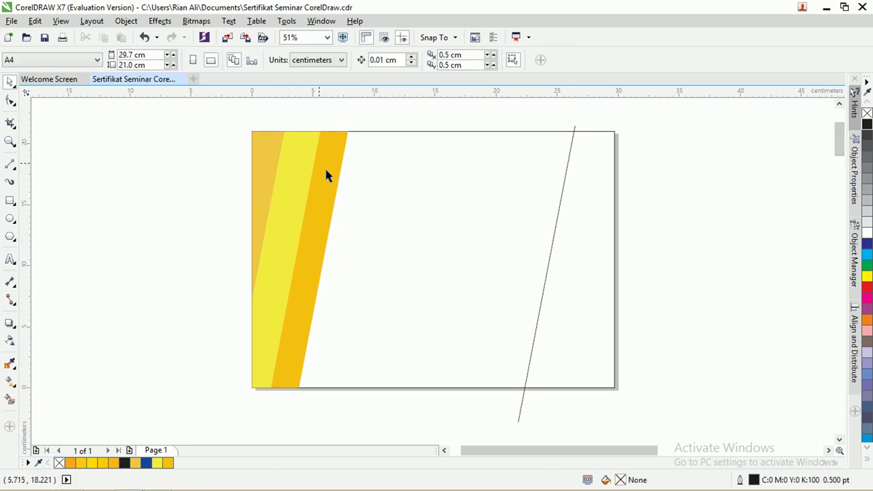
left_click(270, 145)
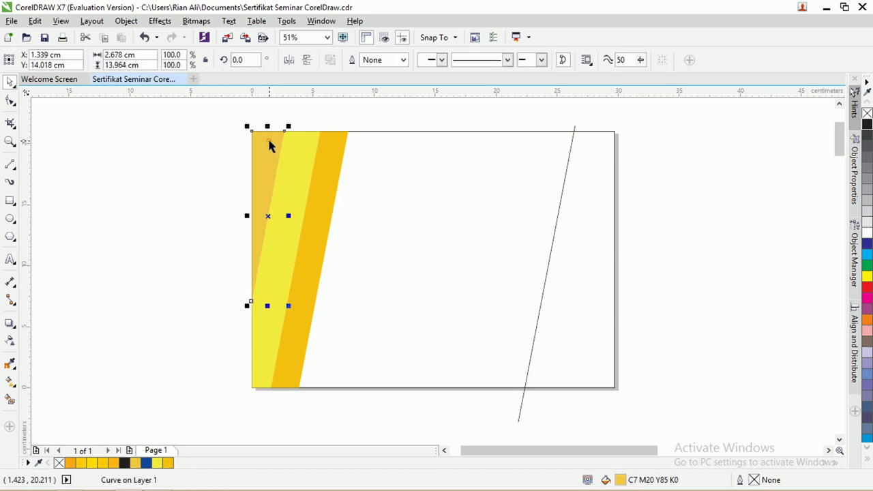
left_click(10, 385)
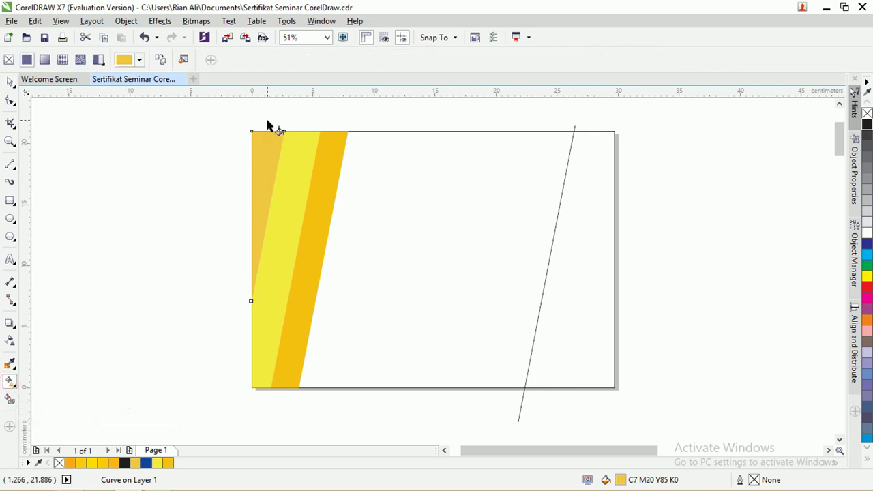
left_click_drag(266, 120, 246, 277)
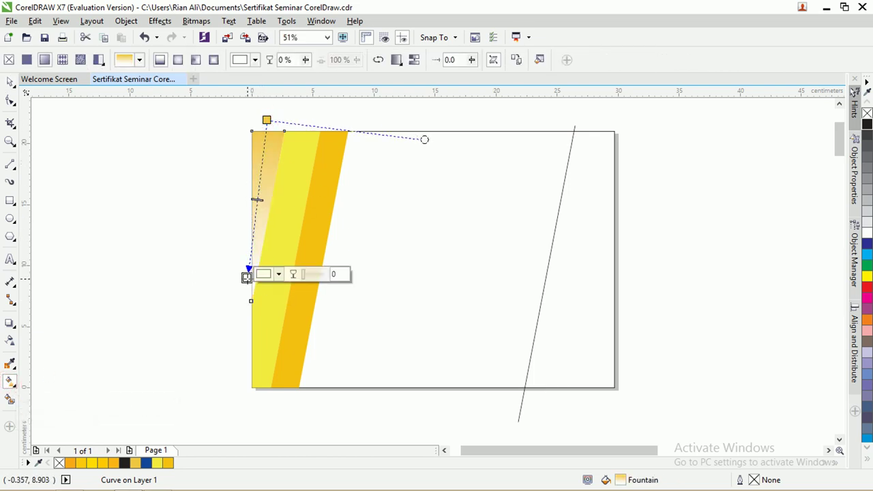
Recolour the leftmost triangle's fountain fill from golden yellow above to orange below, and shorten the gradient so both ends lie within the shape
left_click(69, 464)
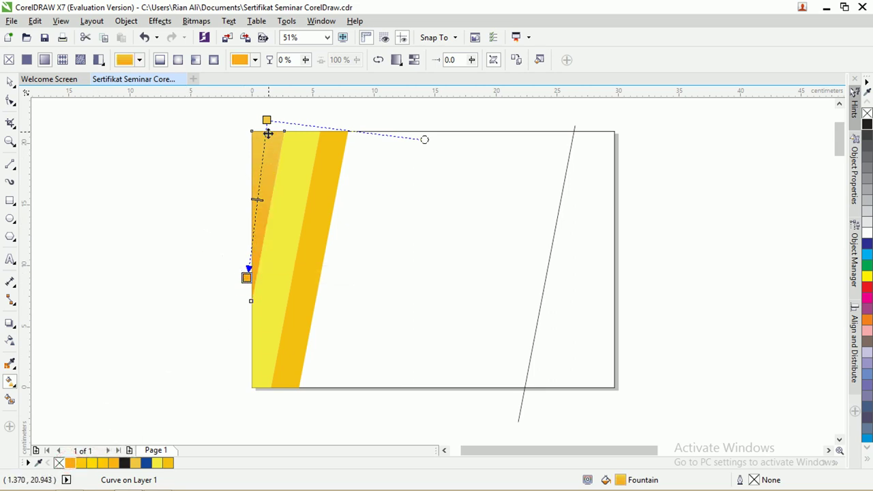
left_click(267, 121)
left_click(81, 463)
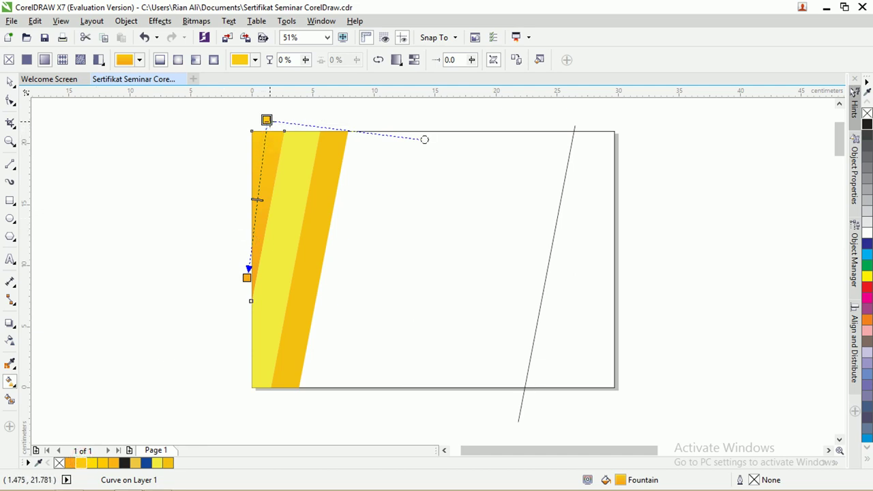
left_click_drag(267, 121, 264, 141)
left_click_drag(248, 276, 251, 249)
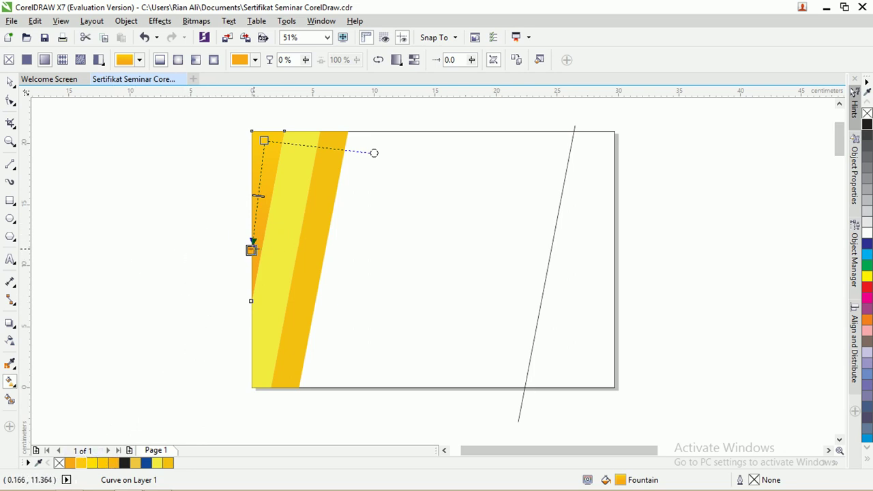
left_click_drag(252, 248, 257, 222)
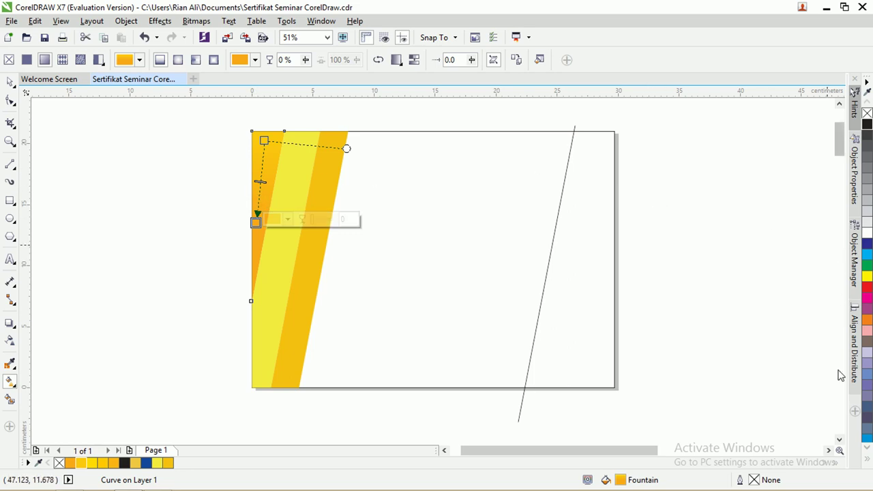
left_click(867, 448)
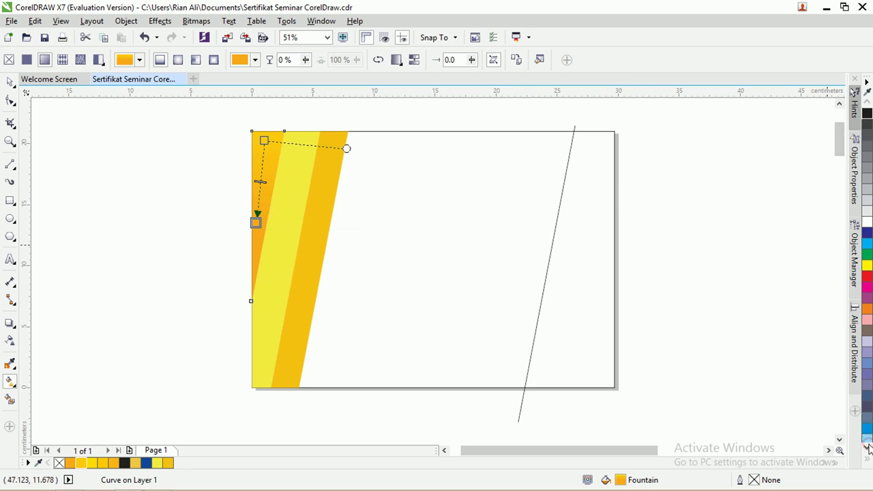
left_click(868, 447)
left_click(868, 448)
left_click(868, 447)
left_click(867, 448)
left_click(867, 447)
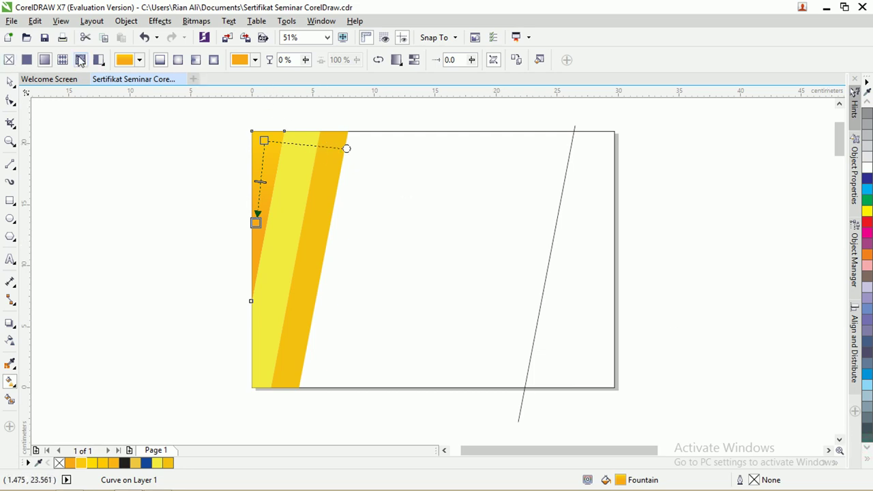
Try reversing the direction of the leftmost triangle's fountain fill
left_click(377, 60)
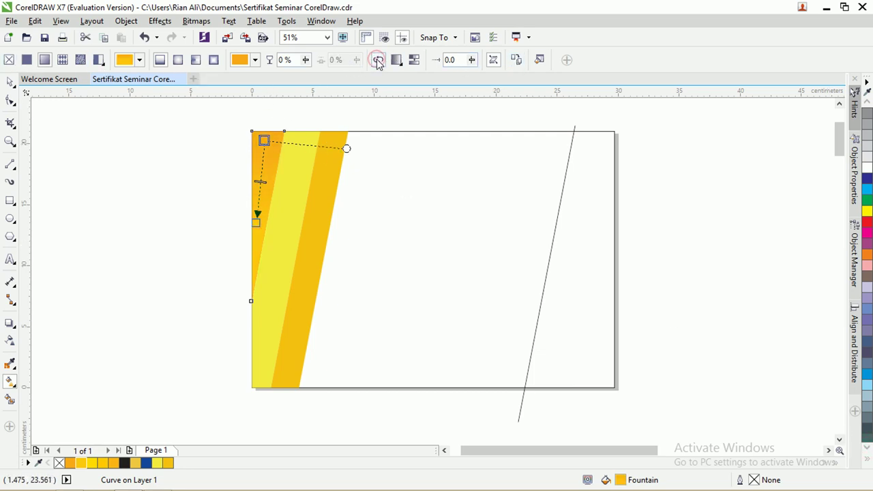
left_click(377, 60)
left_click(378, 60)
left_click(377, 60)
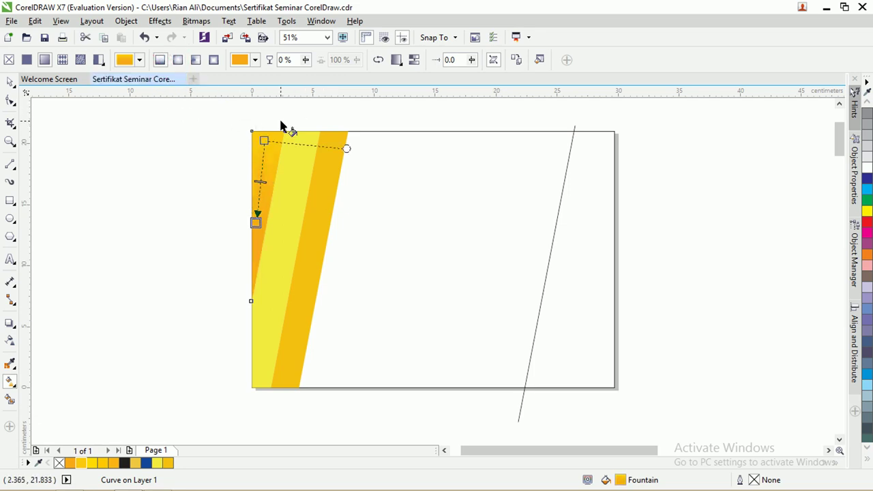
Apply a linear fountain fill along the middle slanted band, from golden yellow near mid-height to bright yellow at its upper end
key("space")
left_click(109, 117)
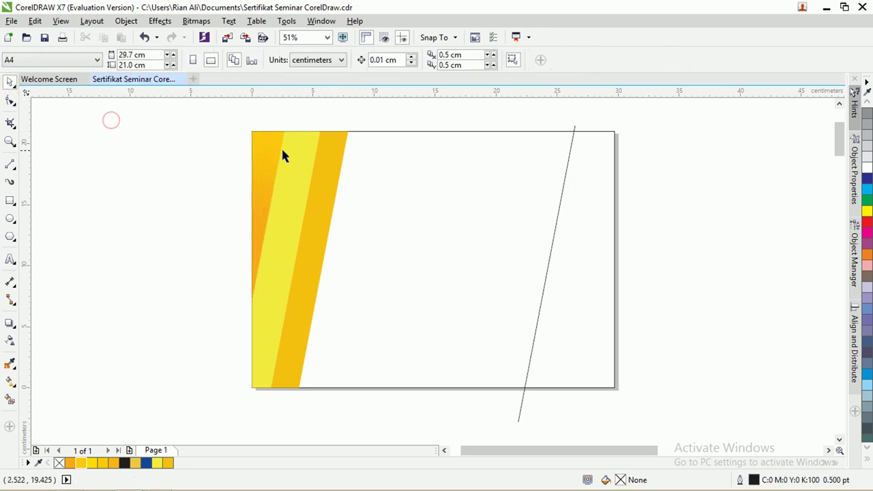
left_click(294, 151)
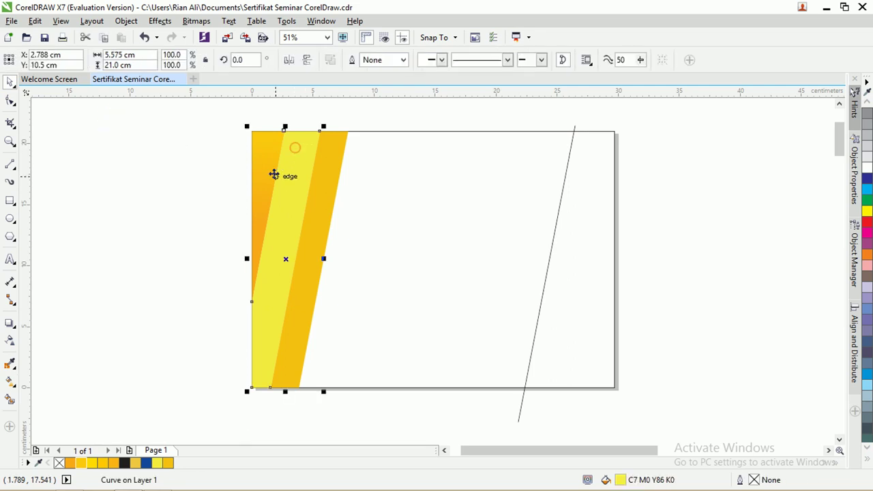
left_click(10, 384)
left_click_drag(274, 268, 304, 111)
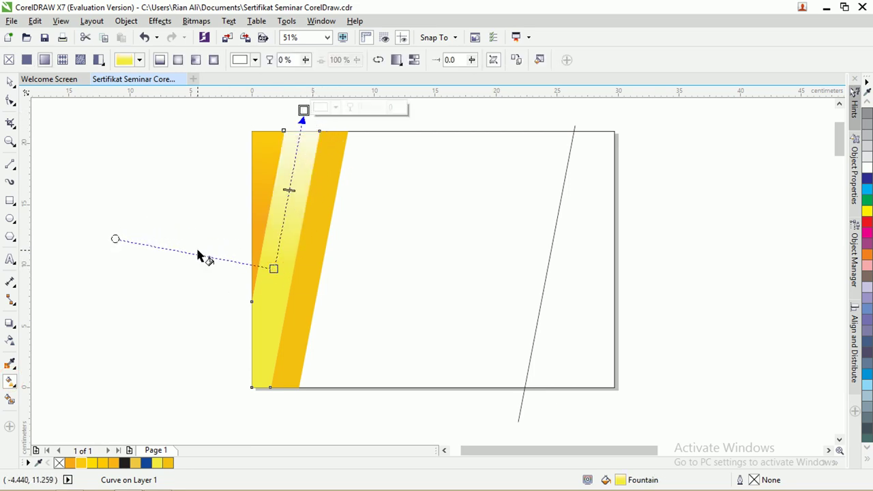
left_click(88, 464)
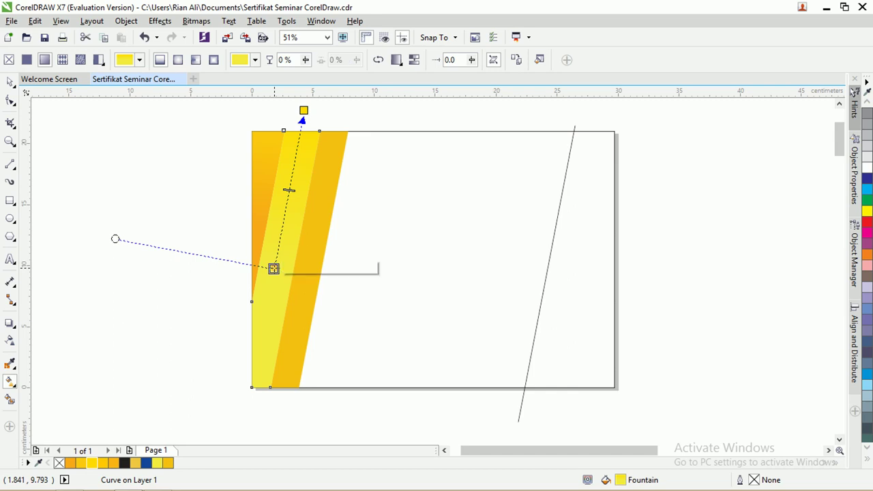
left_click(104, 464)
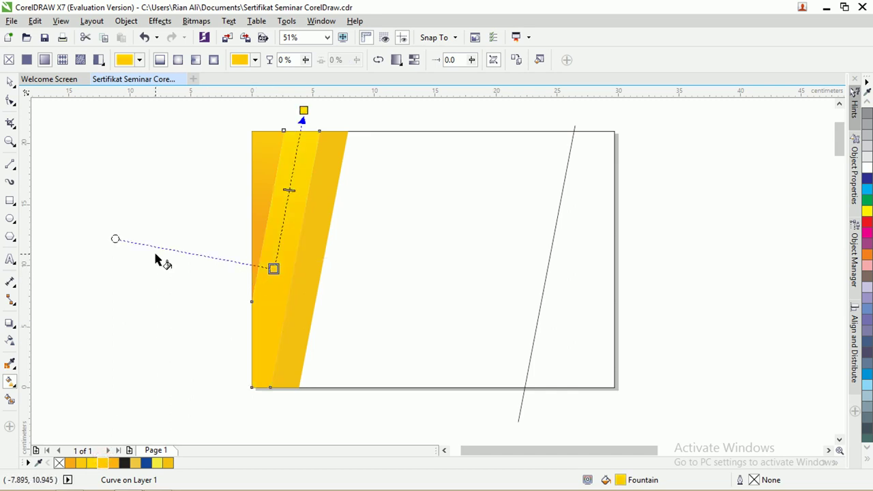
left_click(10, 83)
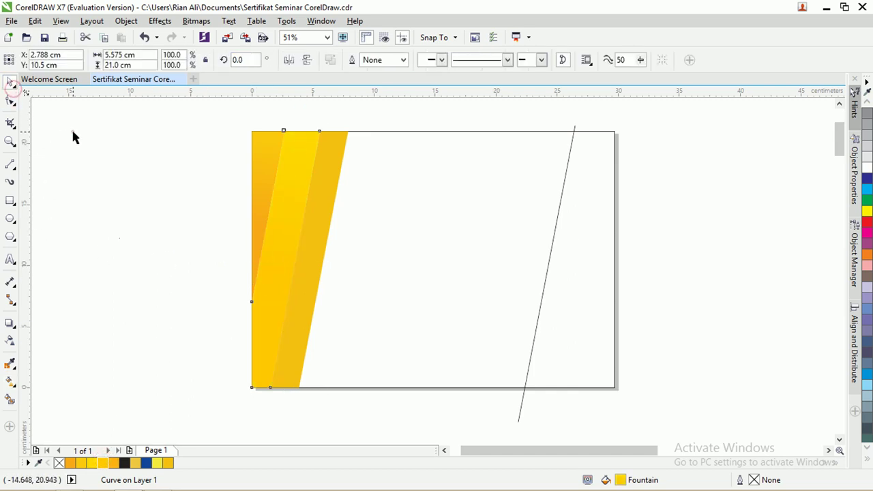
left_click(72, 128)
Apply a linear fountain fill along the third slanted band, from amber in its upper part to orange near its lower end
left_click(328, 187)
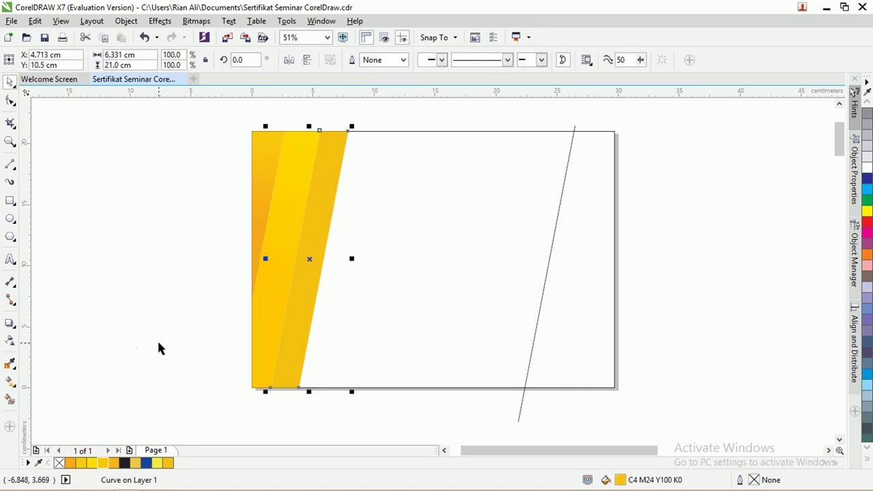
left_click(10, 380)
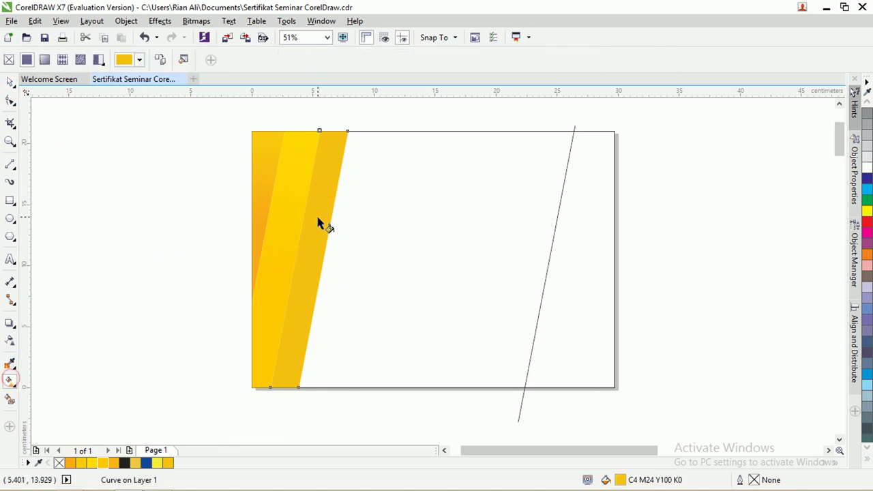
left_click_drag(328, 189, 293, 338)
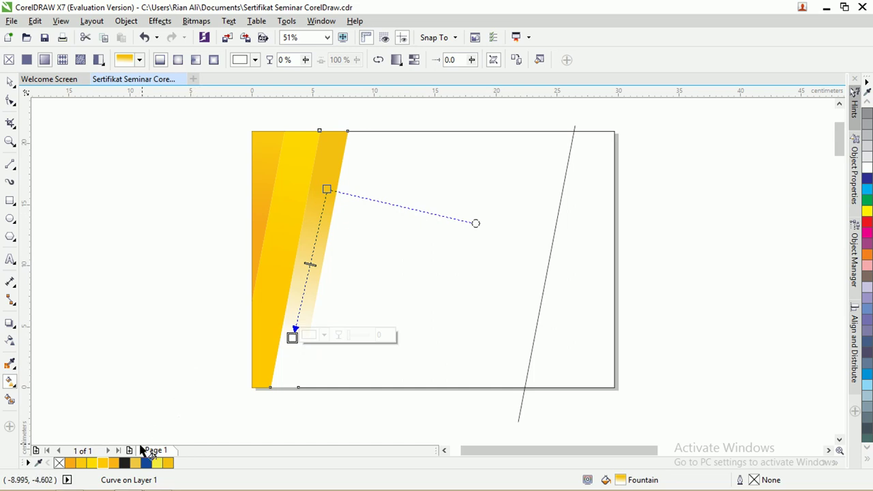
left_click(103, 463)
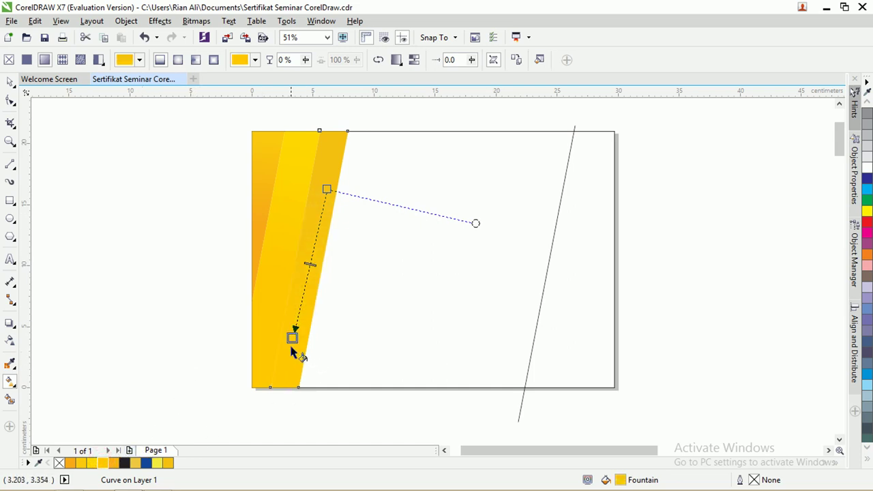
left_click(113, 463)
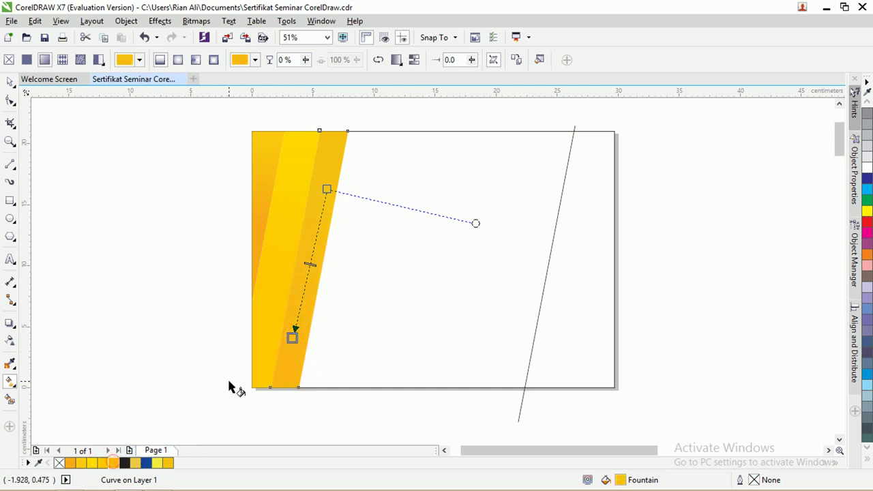
left_click(10, 83)
scroll(328, 197, "up", 2)
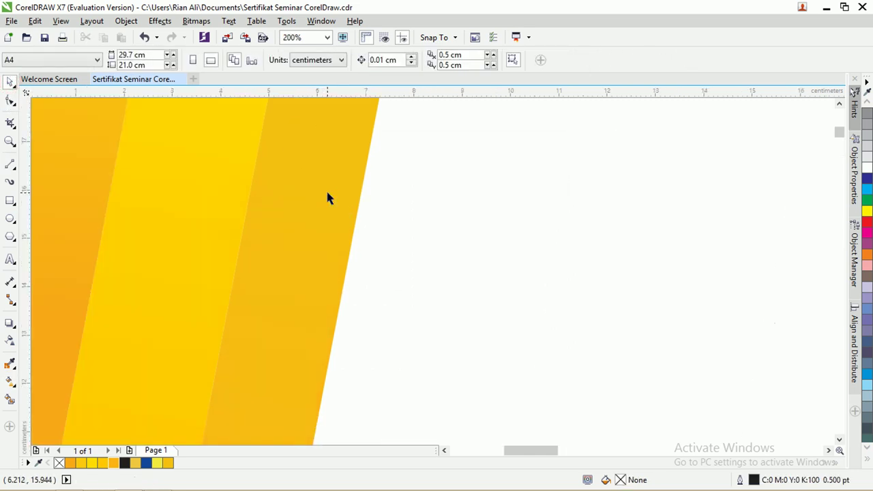
scroll(324, 196, "down", 2)
scroll(307, 197, "up", 2)
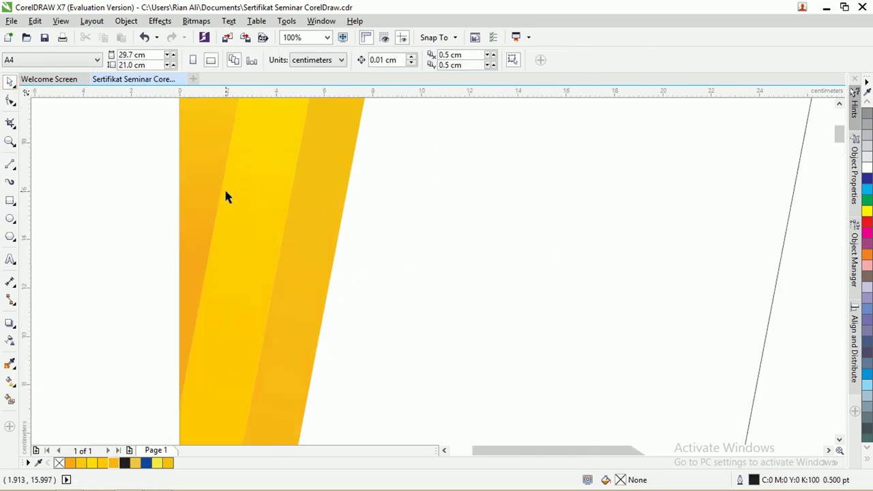
scroll(223, 187, "down", 2)
left_click(217, 164)
left_click(145, 142)
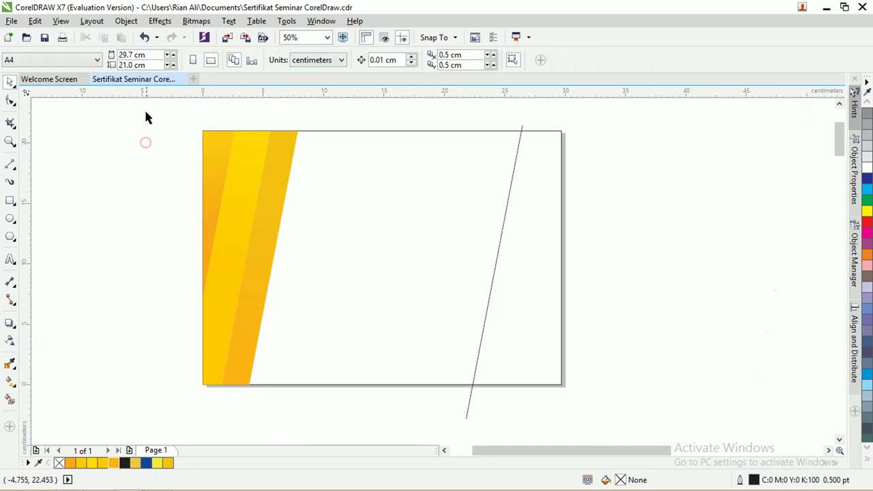
left_click_drag(147, 109, 252, 210)
Add a black drop shadow to the leftmost triangle, directed straight down to just below its lower tip
left_click(208, 140)
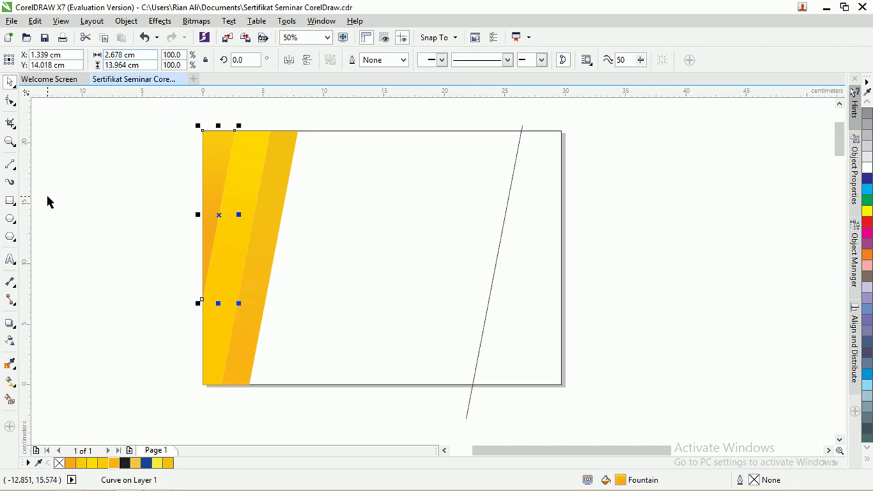
left_click(14, 326)
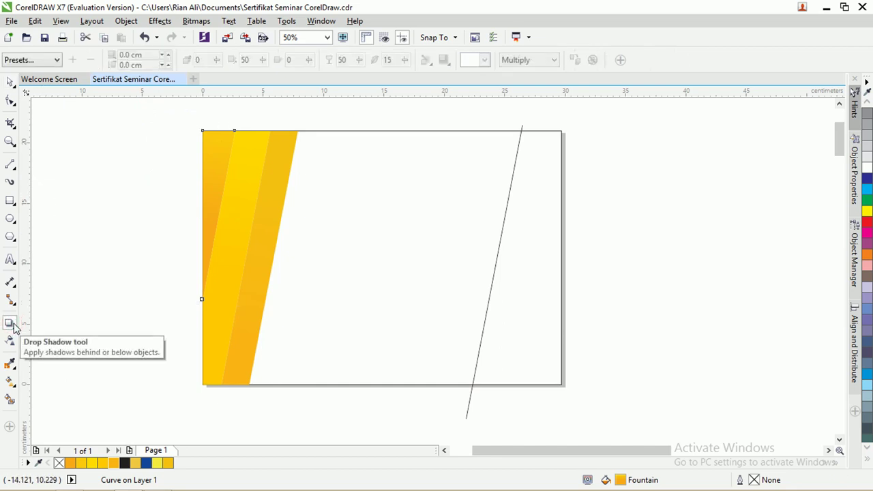
left_click_drag(216, 179, 222, 319)
scroll(214, 176, "up", 1)
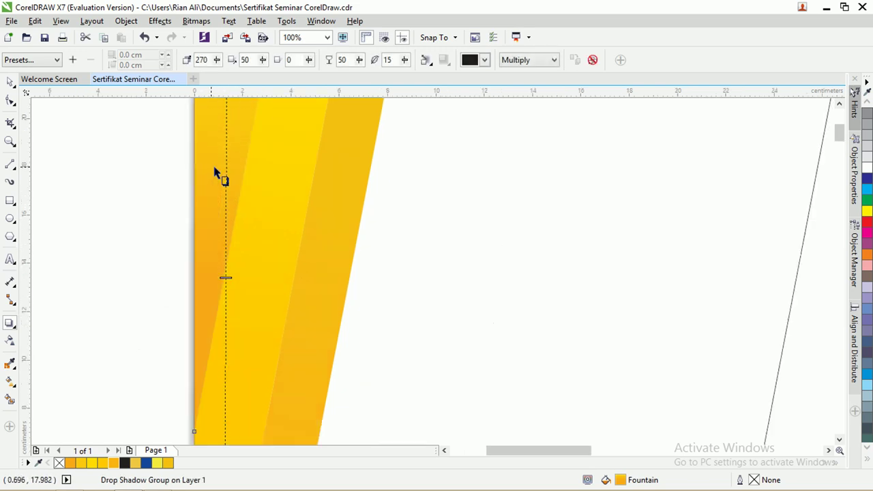
scroll(215, 163, "down", 1)
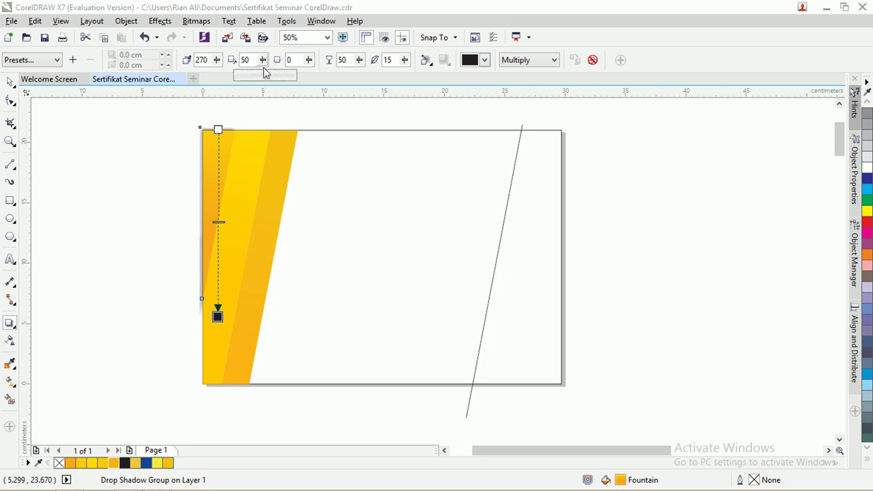
Extend the triangle's drop shadow further down with a stretch of 50 and set its feathering to 26
left_click_drag(273, 80, 277, 82)
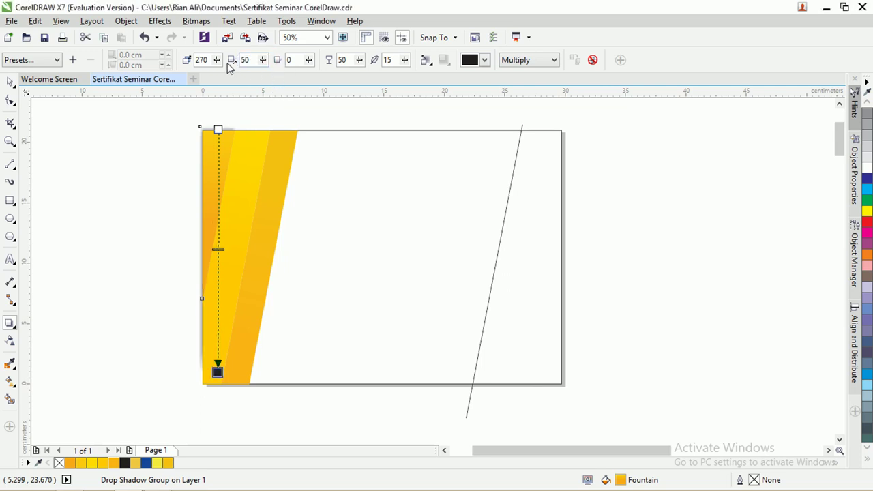
left_click_drag(406, 61, 407, 82)
left_click(361, 60)
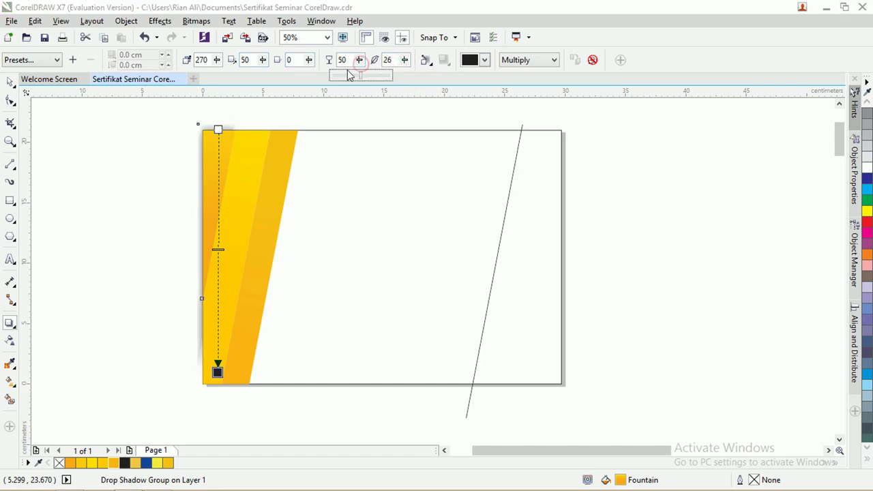
Try a fade of 21 on the triangle's drop shadow
left_click_drag(308, 60, 322, 81)
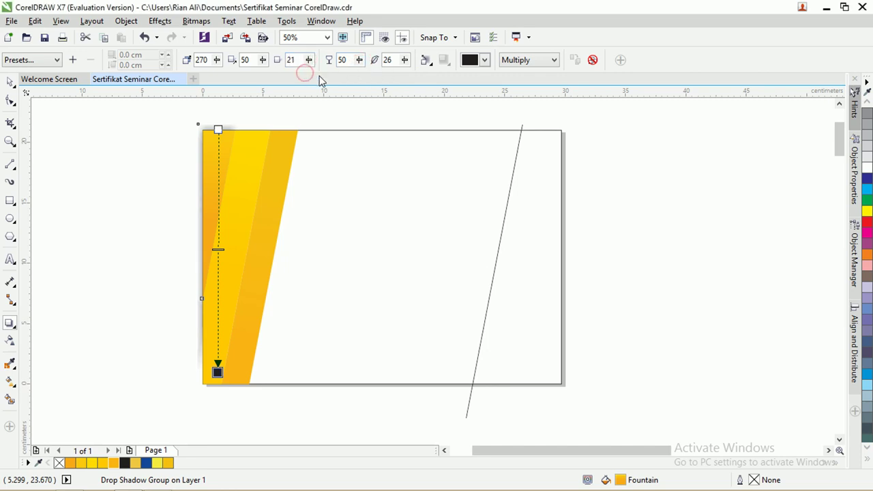
left_click(310, 67)
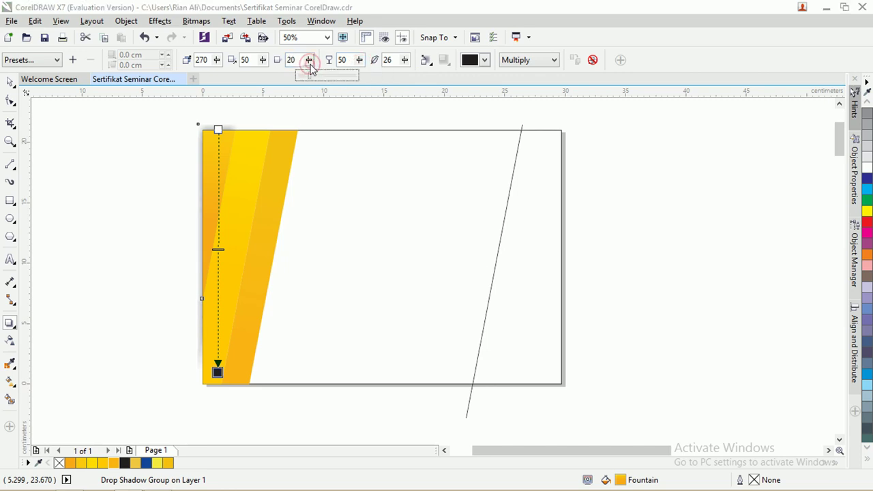
left_click_drag(307, 77, 302, 64)
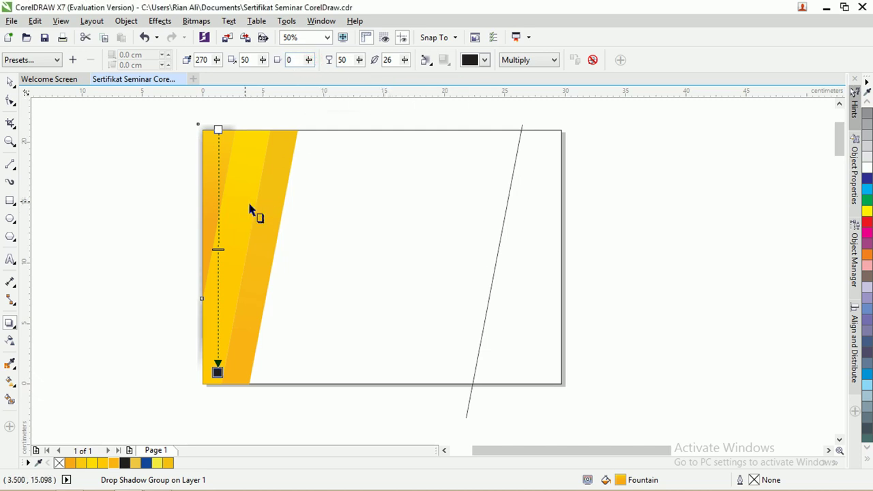
Set the drop shadow's opacity to 20 and shorten its extent to just below the triangle's lower tip
left_click(359, 60)
left_click_drag(357, 77, 335, 78)
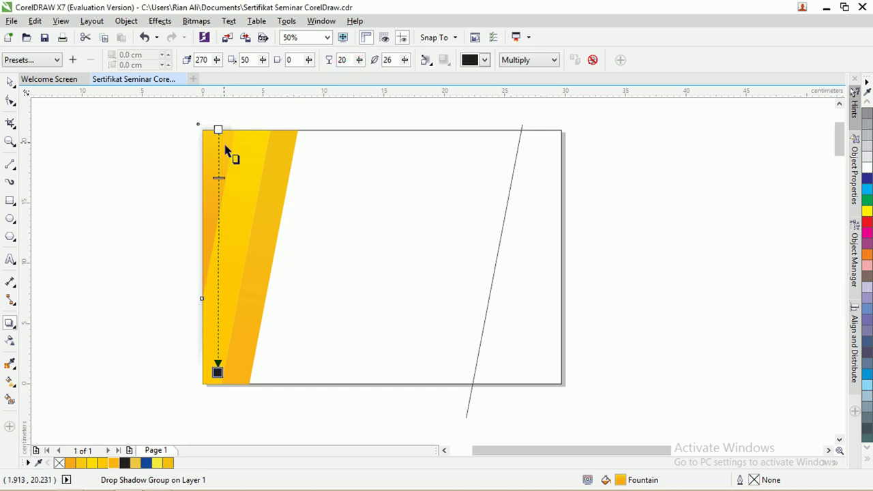
left_click_drag(218, 160, 222, 311)
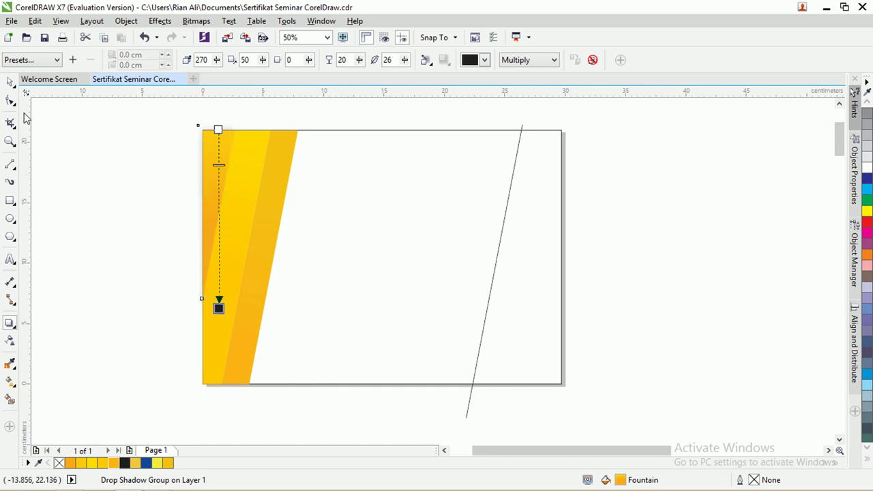
left_click(10, 82)
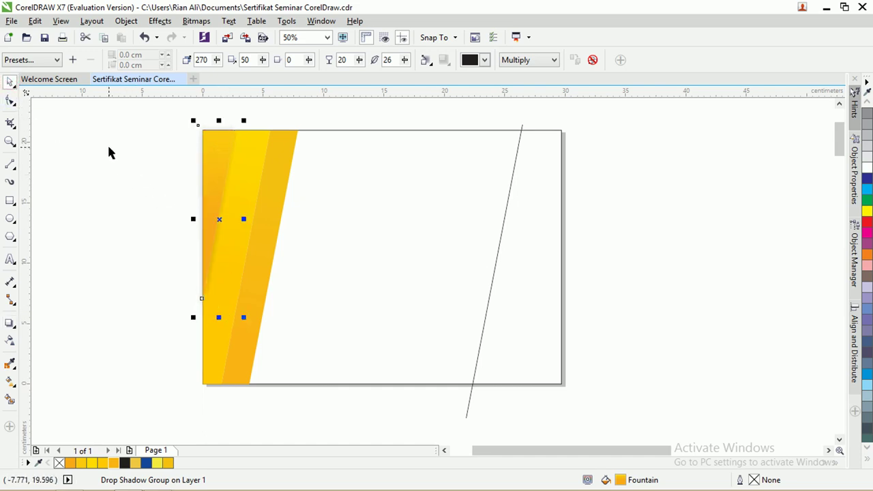
scroll(228, 160, "up", 3)
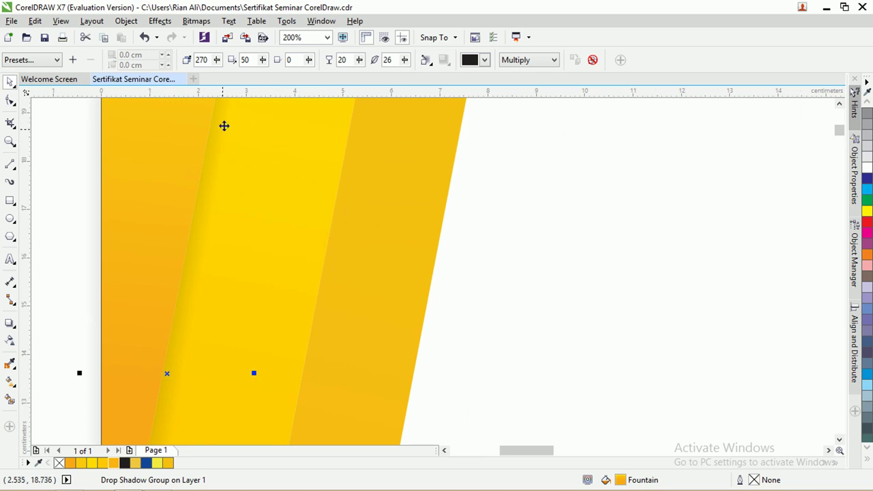
Add a black drop shadow to the middle yellow band, directed downward and slightly to the right
scroll(205, 185, "up", 2)
scroll(205, 185, "down", 5)
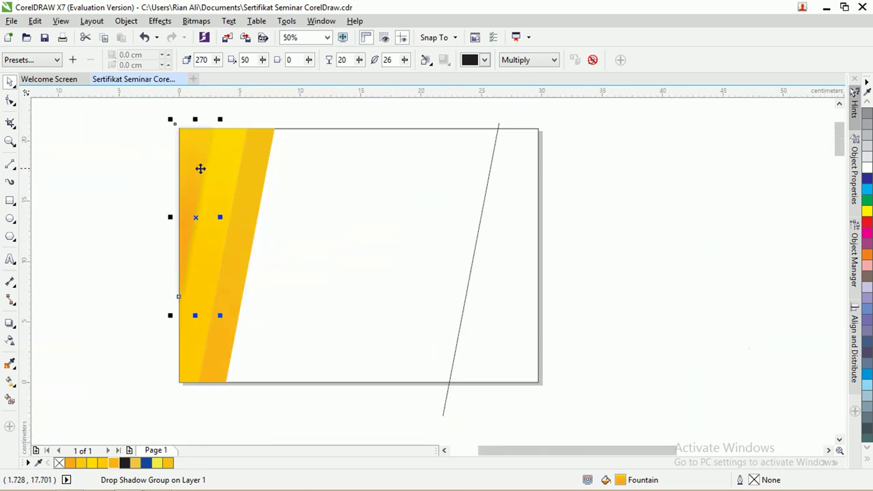
key("Escape")
left_click(225, 142)
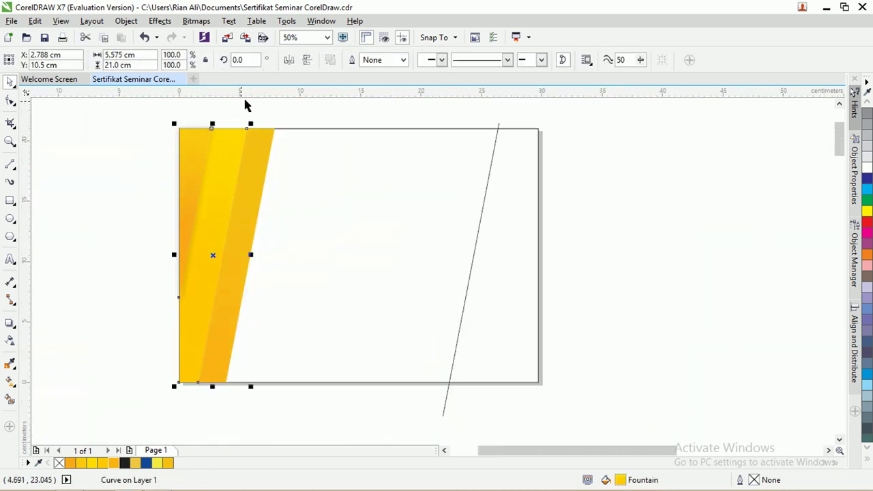
left_click(9, 326)
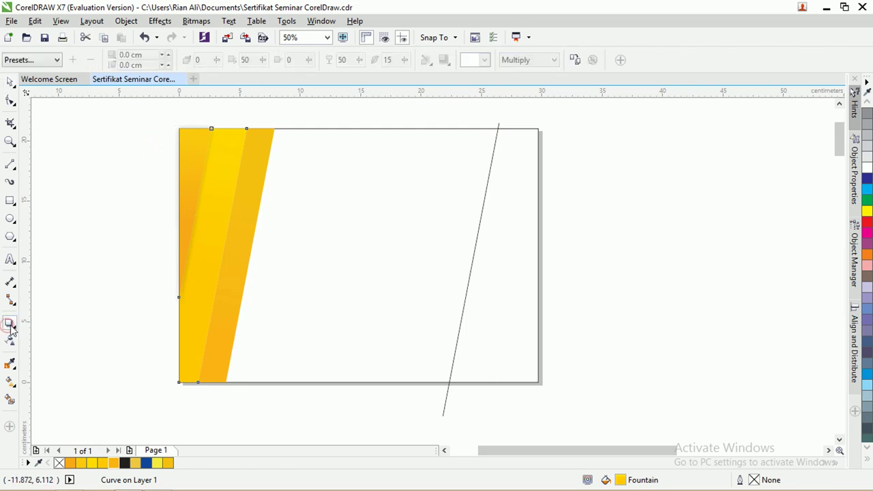
left_click_drag(212, 212, 225, 280)
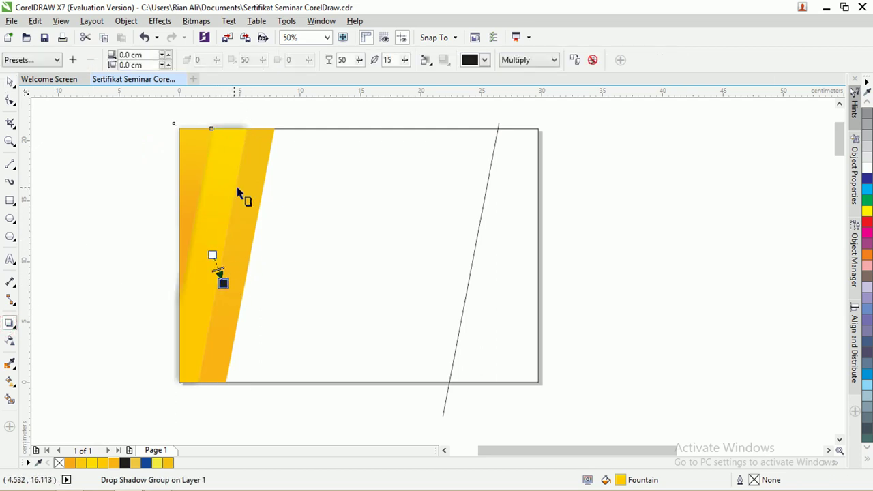
Break the middle yellow band's drop shadow group apart
left_click(10, 82)
left_click(58, 140)
left_click(232, 142)
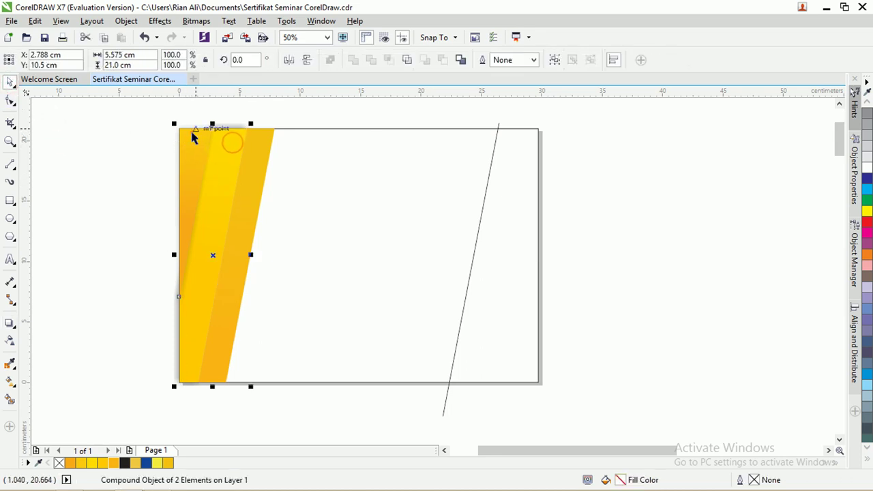
key("ctrl+k")
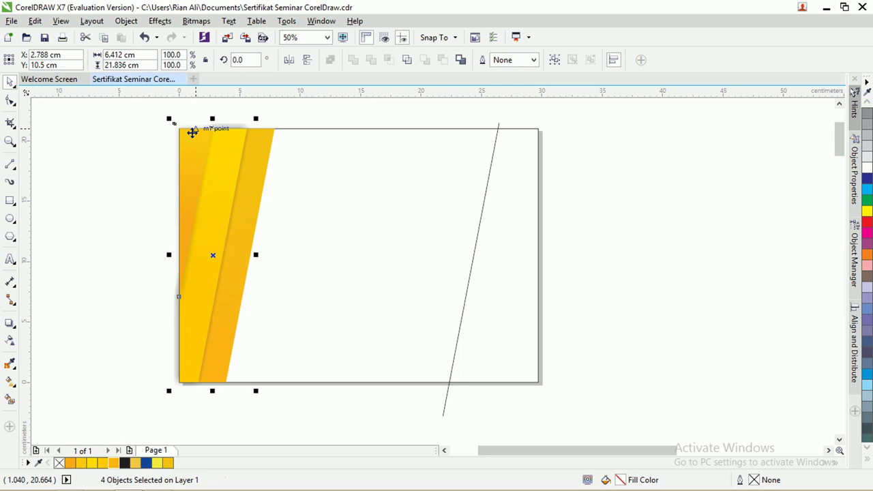
Add a black drop shadow to the third, outermost yellow band, directed downward and slightly to the right
left_click(282, 123)
left_click(265, 154)
scroll(263, 151, "up", 2)
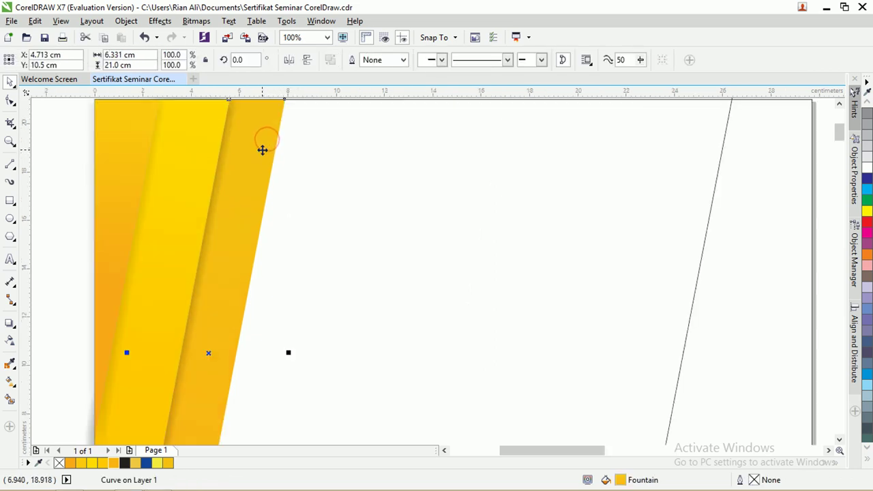
scroll(261, 150, "down", 2)
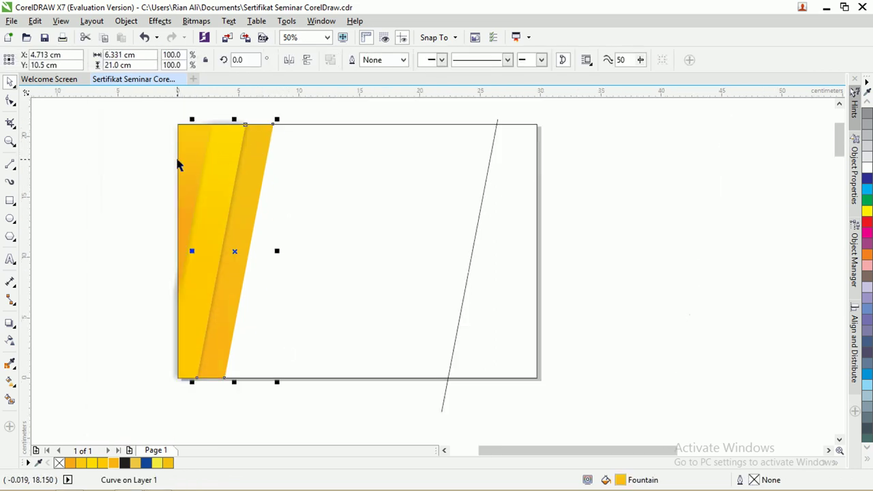
left_click(10, 323)
left_click_drag(248, 199, 253, 283)
left_click(10, 81)
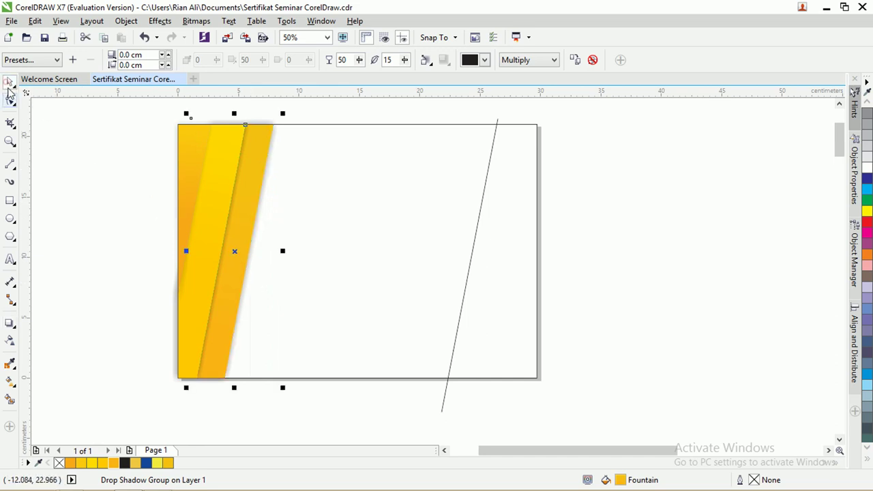
left_click(42, 114)
Move the slanted line to the page's right edge and place a parallel duplicate just to its right
scroll(482, 245, "down", 1)
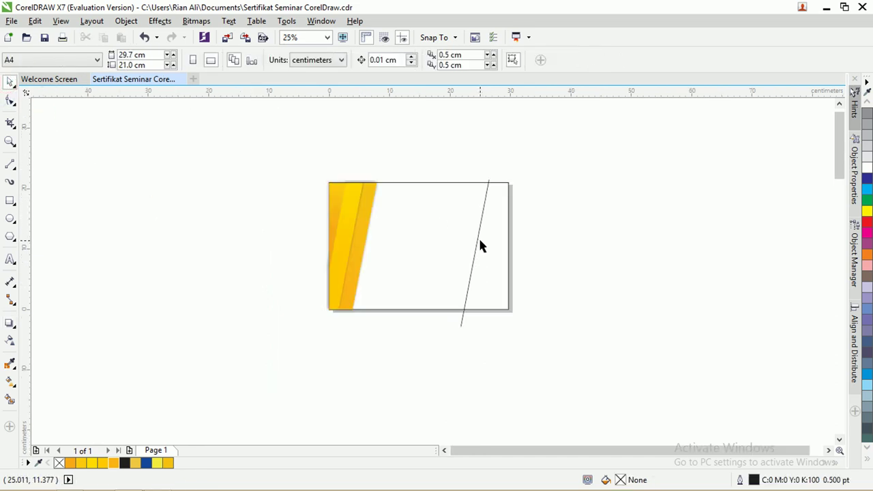
scroll(481, 247, "up", 1)
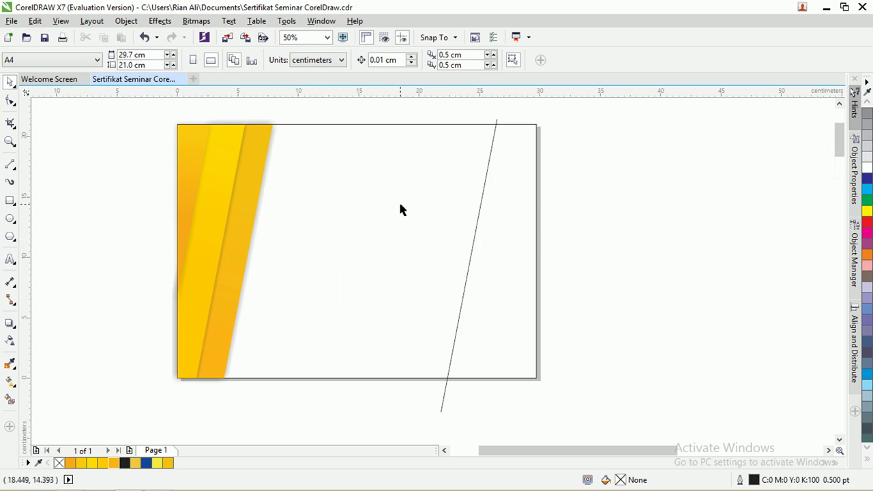
key("F4")
left_click(560, 223)
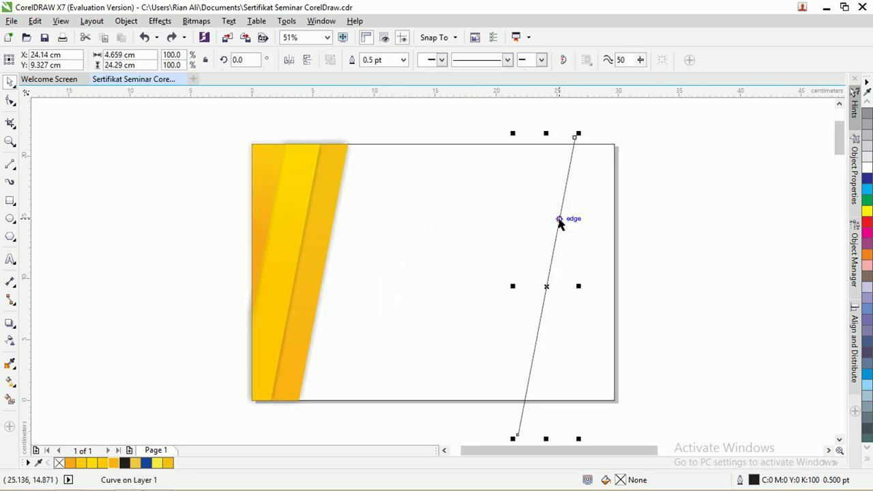
left_click_drag(559, 219, 618, 241)
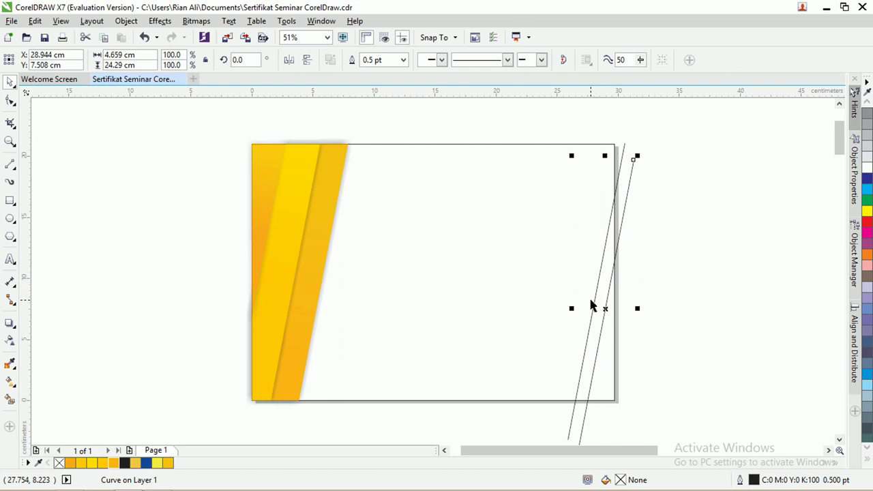
Shift both slanted lines slightly further right and fine-tune the gap between them with the outer line
left_click(646, 259)
left_click_drag(618, 256, 622, 261)
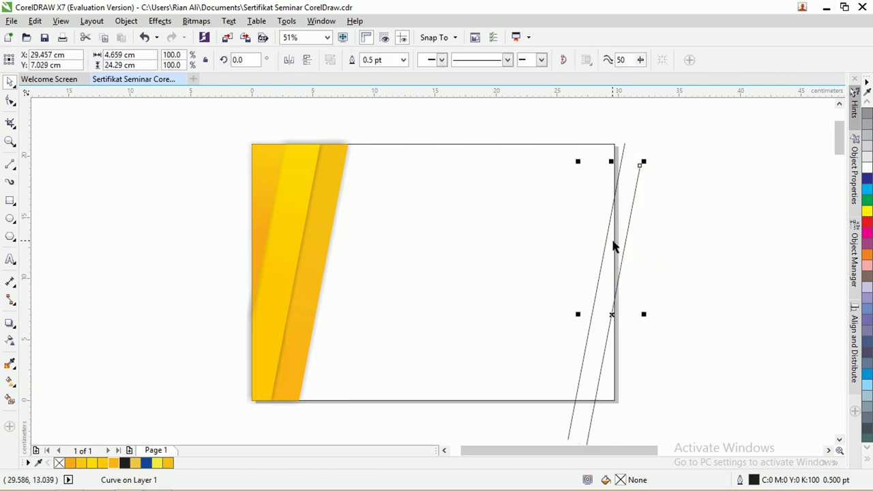
left_click(624, 162, "shift")
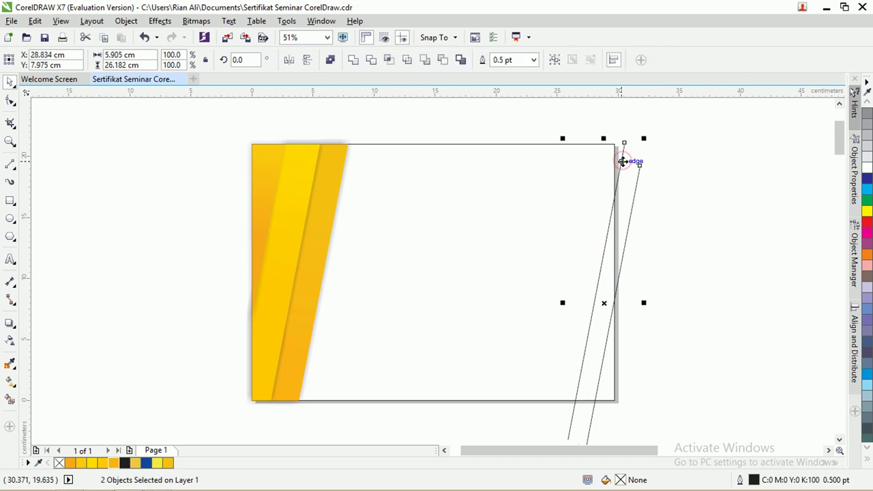
left_click_drag(623, 162, 624, 162)
left_click(644, 182)
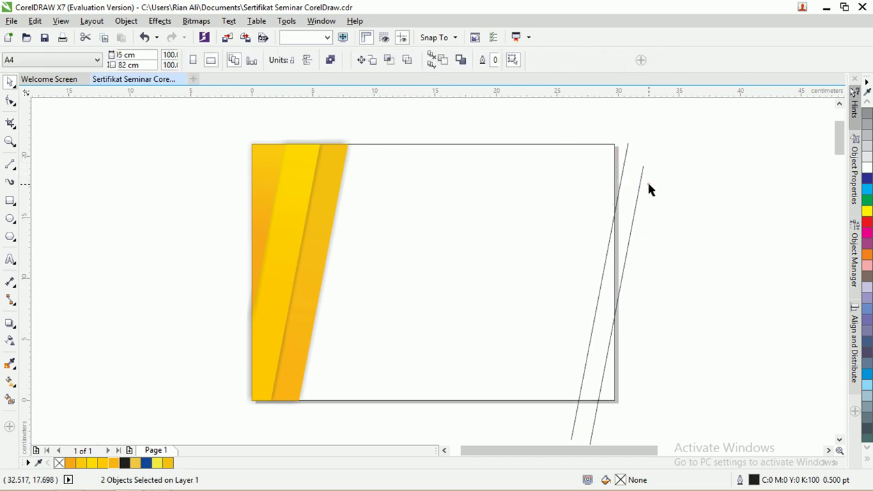
left_click(638, 185)
left_click_drag(635, 185, 635, 185)
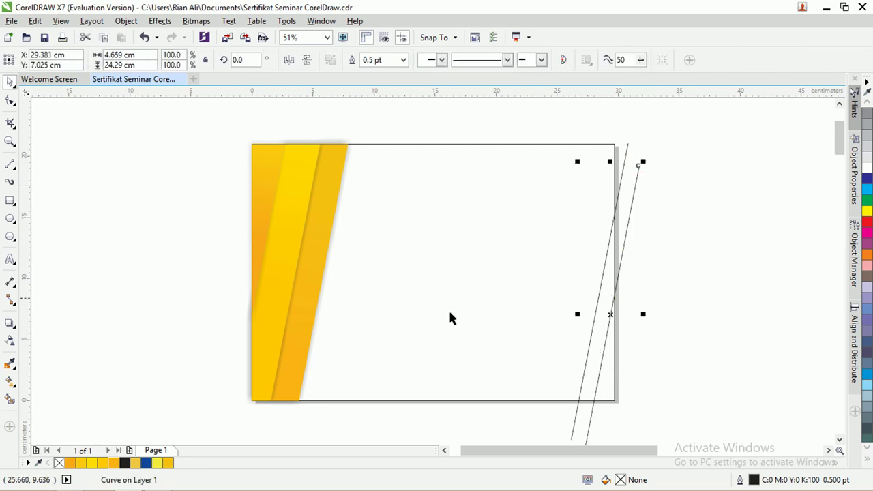
Smart-fill the page's lower-right corner triangle and the strip between the two slanted lines with golden yellow and a 0.5 pt blue outline
left_click(11, 400)
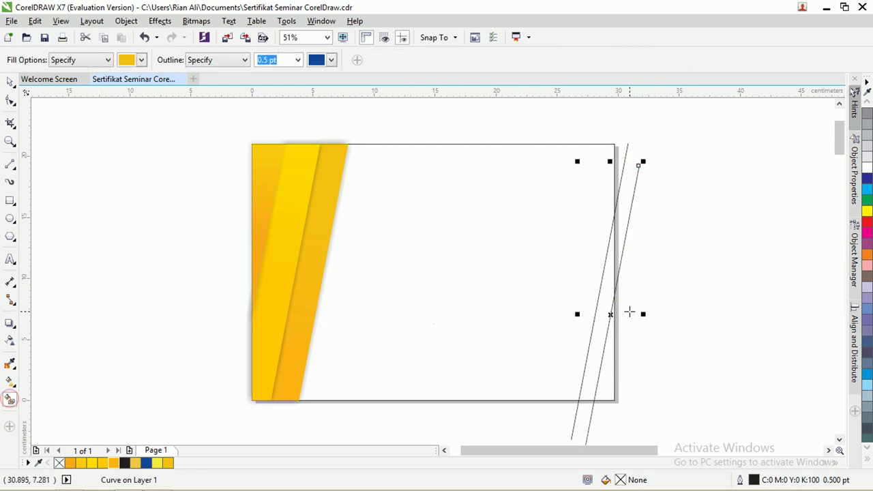
left_click(605, 366)
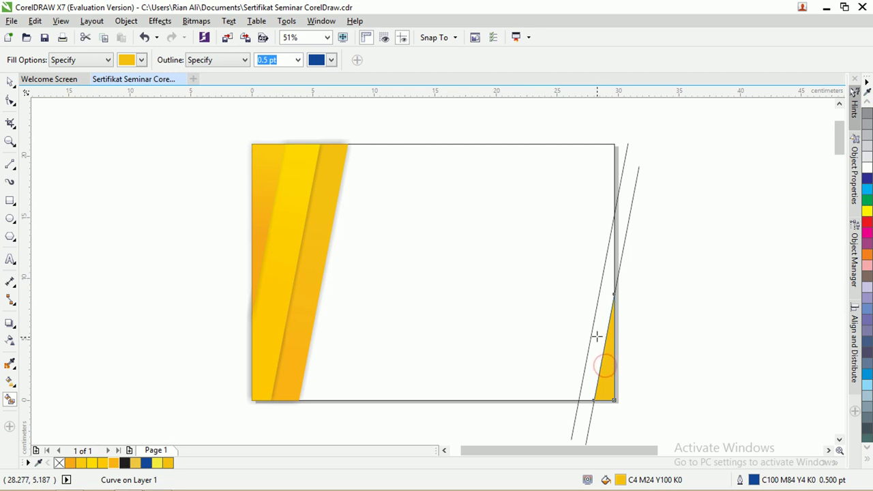
left_click(596, 336)
left_click(9, 81)
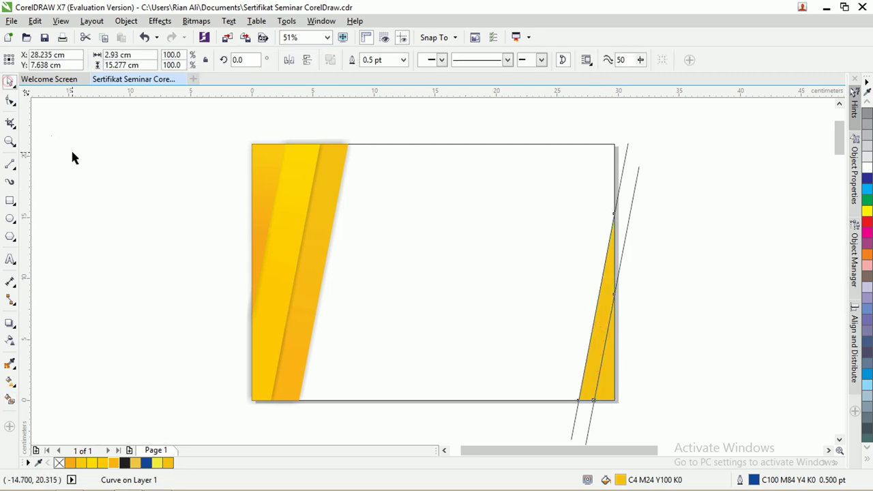
left_click(74, 157)
Copy the middle band's gradient fill onto the strip between the slanted lines and align it upward along the strip
left_click(607, 299)
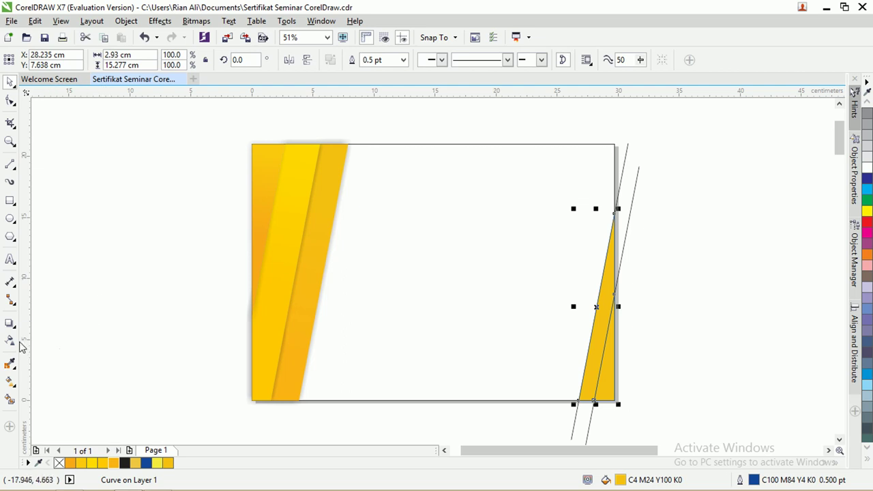
left_click(11, 384)
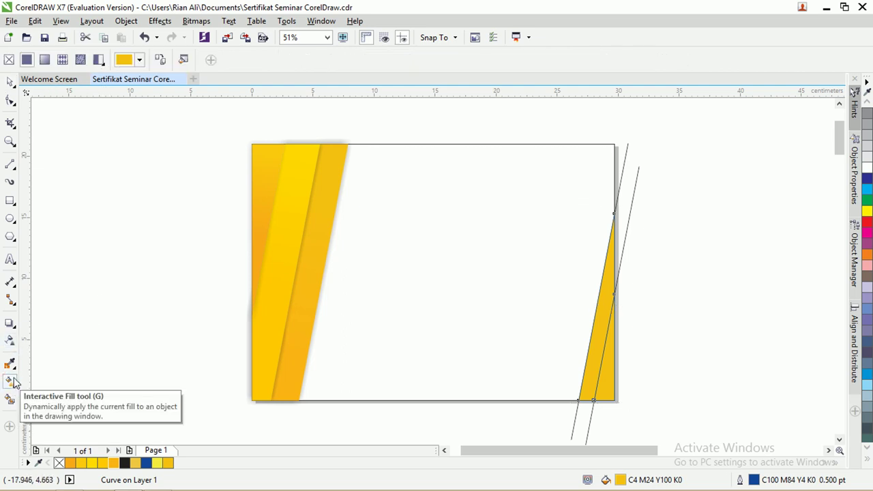
left_click(160, 61)
left_click(288, 170)
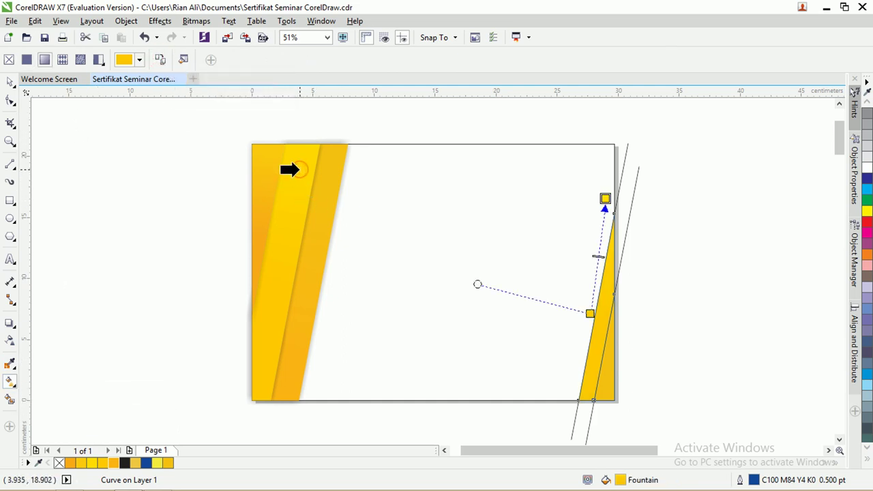
left_click_drag(590, 313, 592, 362)
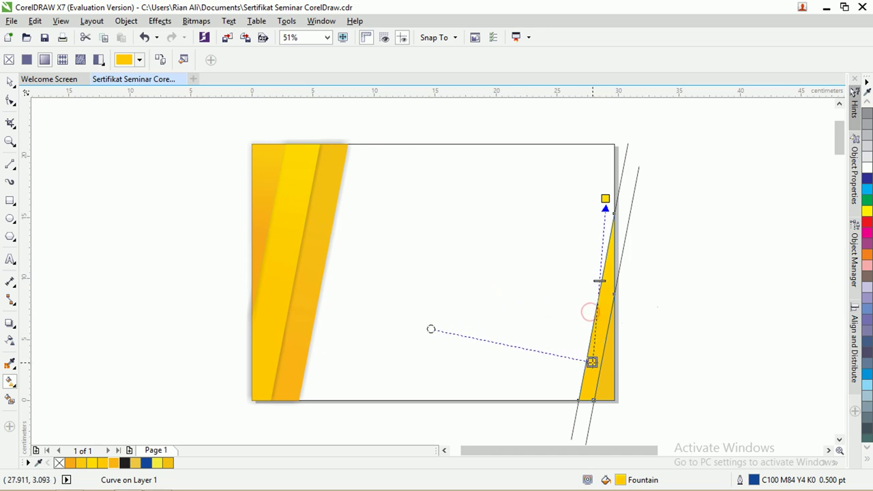
left_click_drag(604, 198, 614, 263)
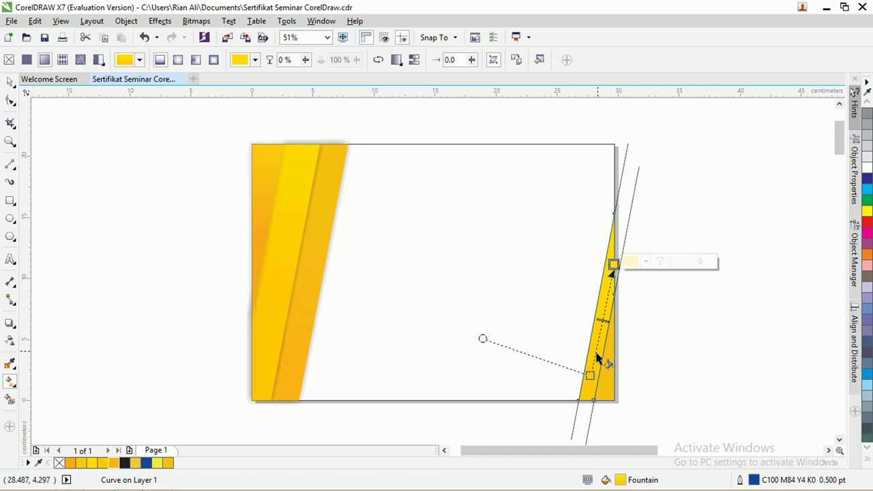
left_click(11, 83)
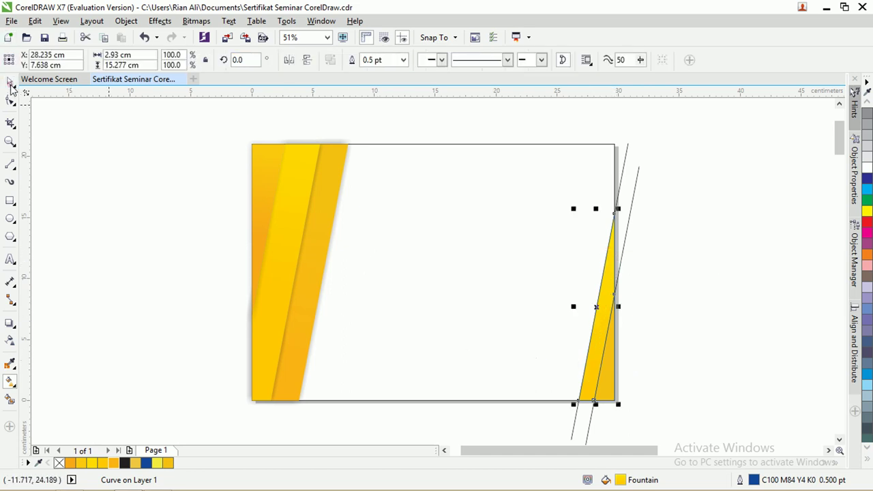
left_click(75, 123)
Copy the third band's gradient fill onto the lower-right corner triangle and position it inside the triangle, running downward
left_click(611, 394)
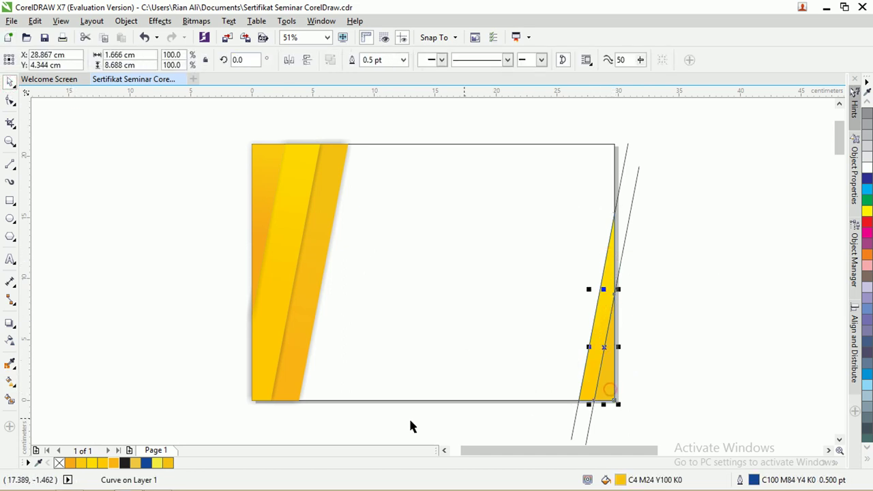
left_click(10, 382)
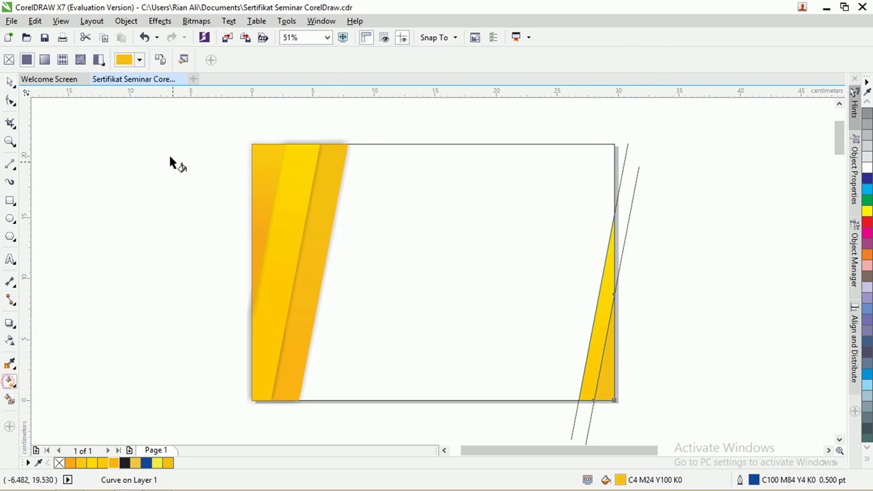
left_click(158, 59)
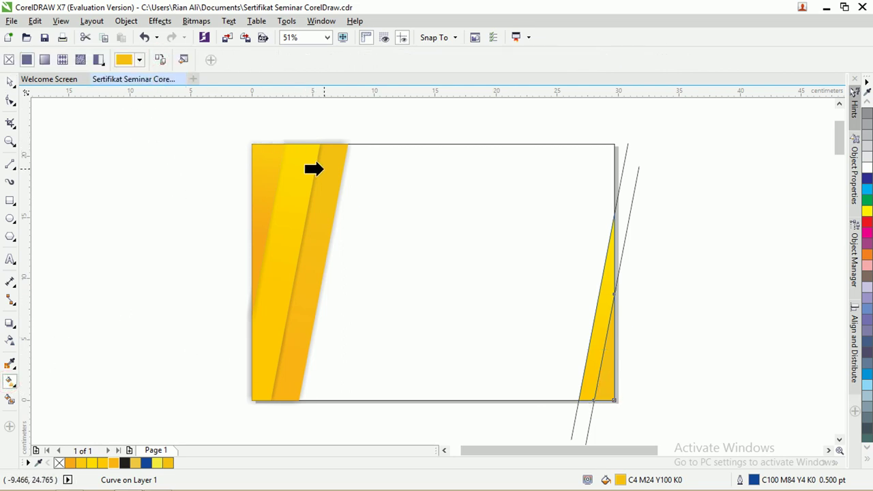
left_click(326, 169)
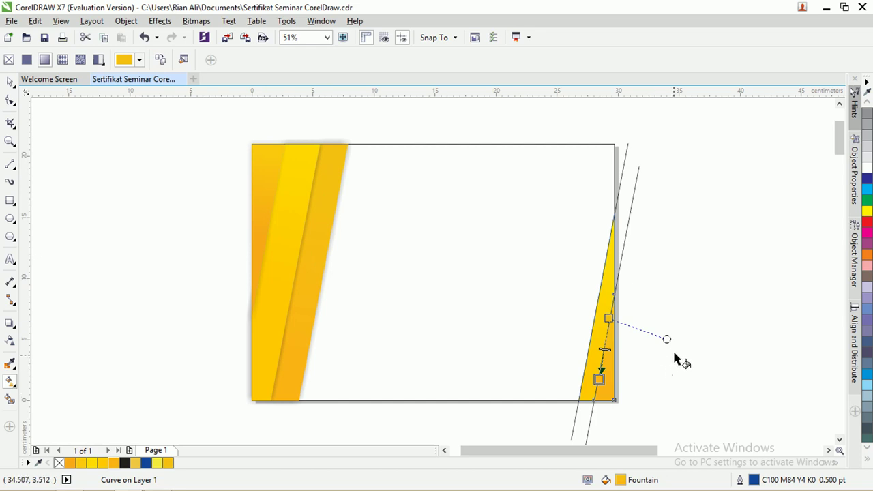
scroll(643, 343, "up", 2)
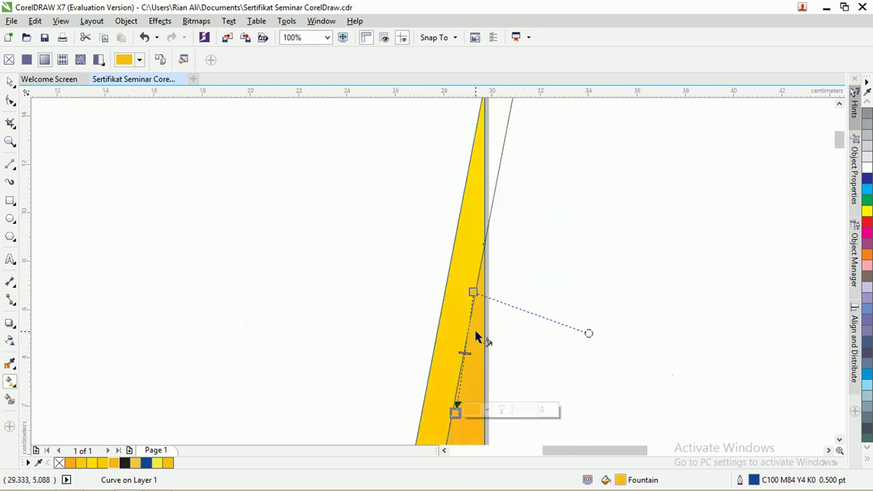
scroll(477, 337, "down", 2)
left_click_drag(465, 372, 474, 383)
left_click_drag(474, 312, 479, 313)
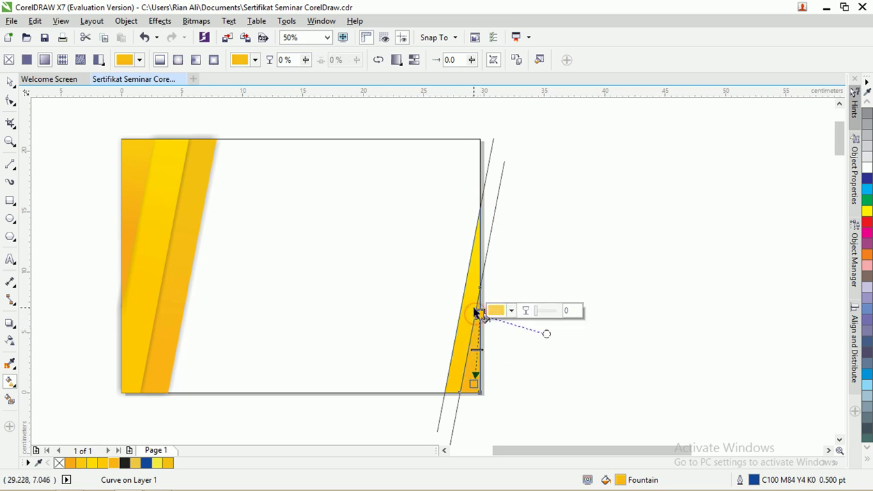
Move the start of the gradient on the strip between the slanted lines further up along the strip
left_click_drag(454, 362, 465, 315)
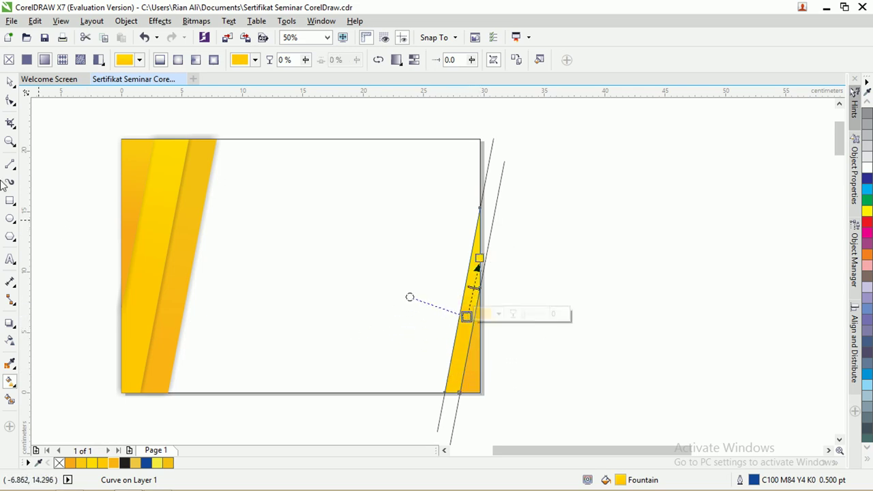
left_click(11, 82)
left_click(54, 118)
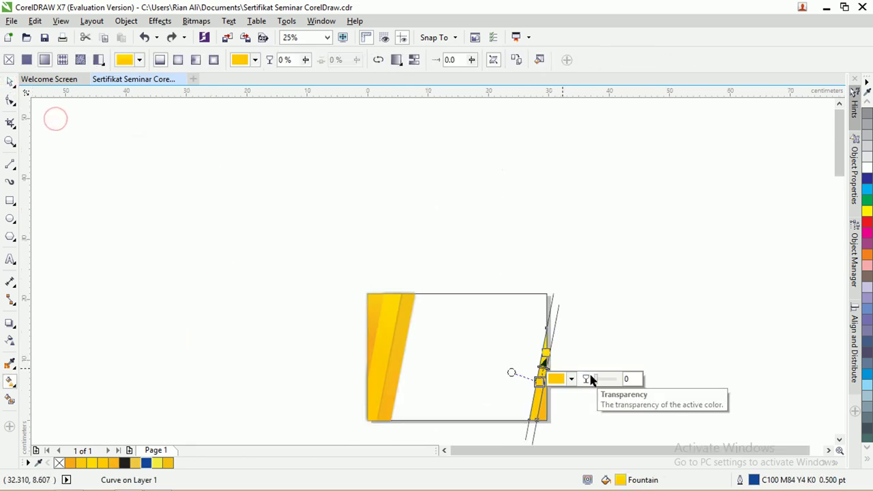
scroll(573, 371, "up", 4)
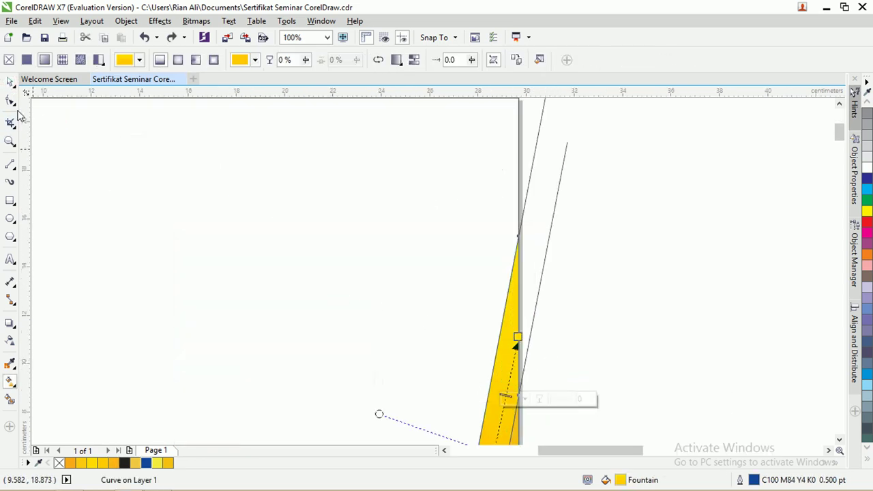
Copy the drop shadow of the left side's middle yellow band onto the slanted strip near the page's right edge
left_click(10, 82)
left_click(494, 278)
scroll(618, 313, "down", 2)
left_click(616, 351)
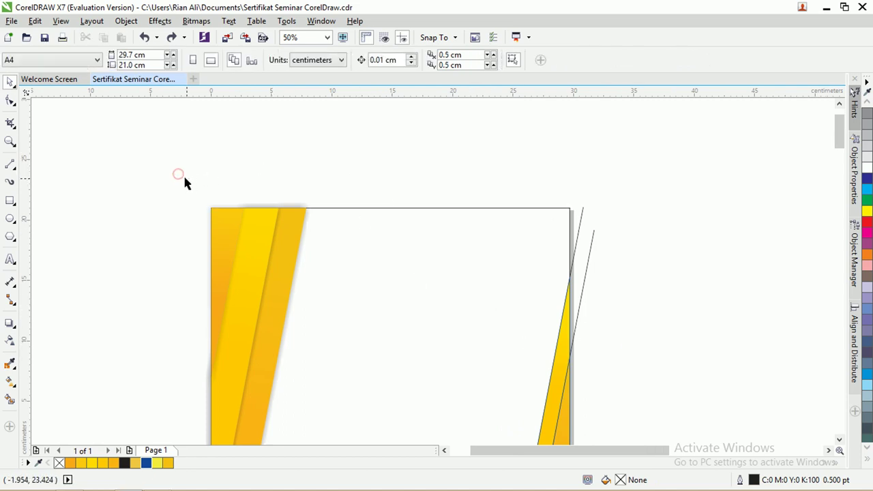
key("z")
left_click_drag(178, 174, 647, 428)
left_click(10, 82)
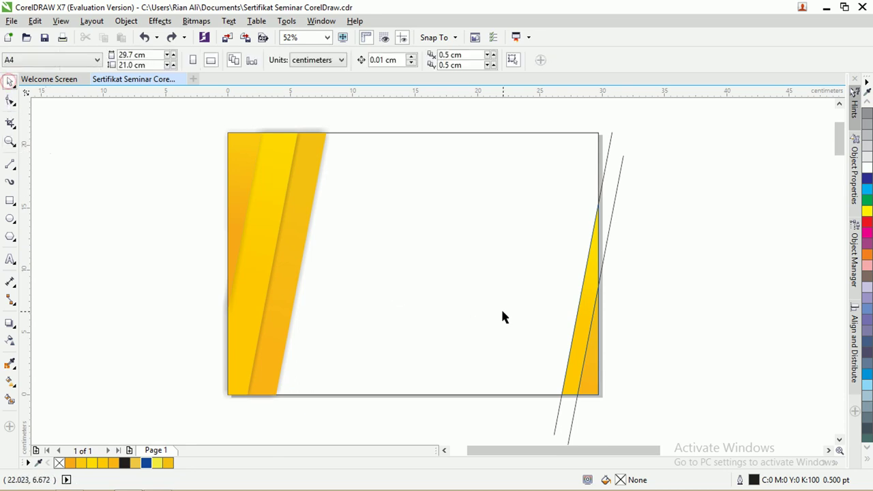
left_click(582, 321)
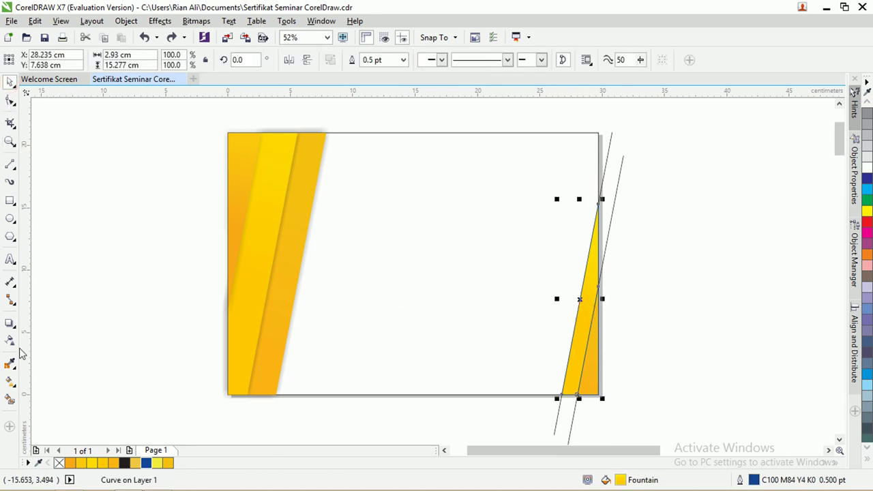
left_click(11, 324)
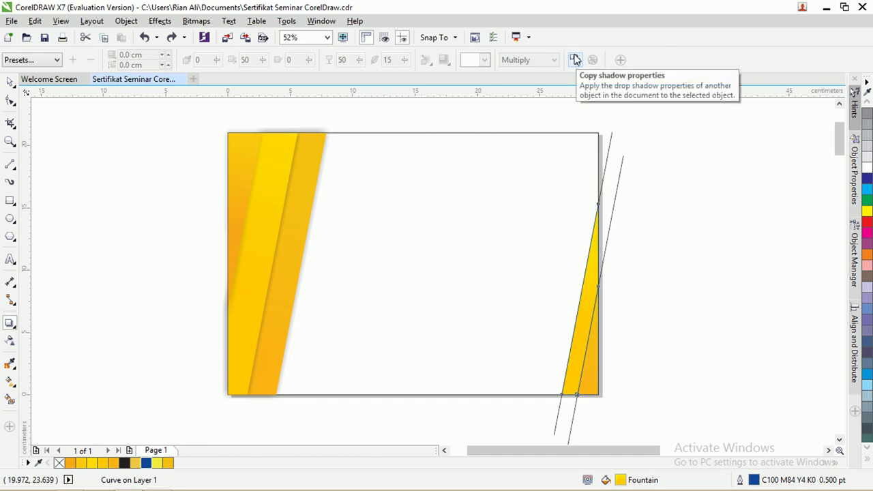
left_click(575, 60)
left_click(305, 192)
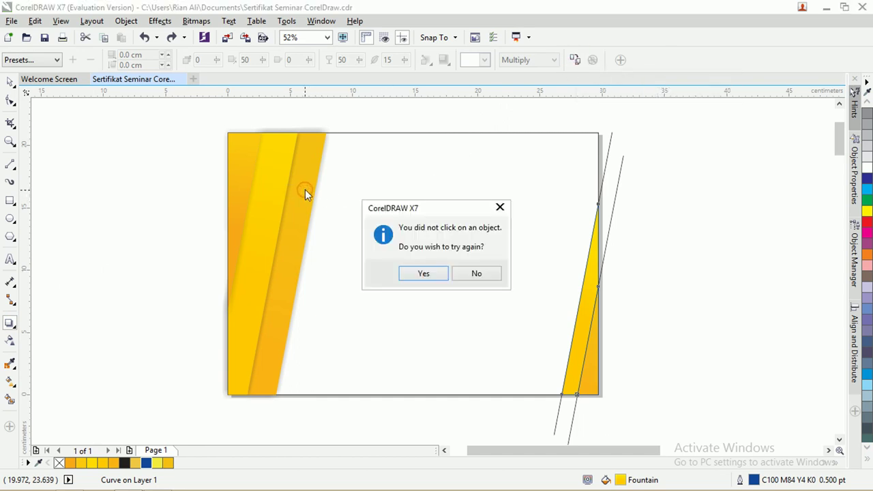
left_click(445, 272)
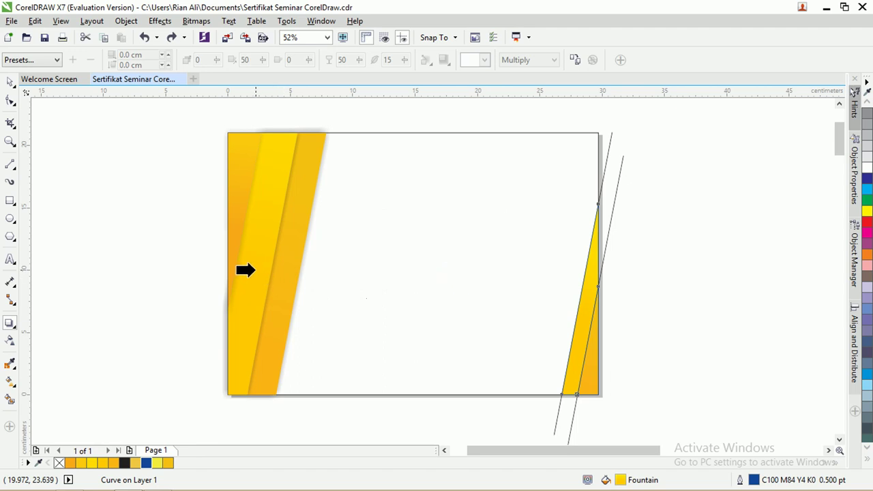
left_click(245, 270)
scroll(594, 384, "up", 3)
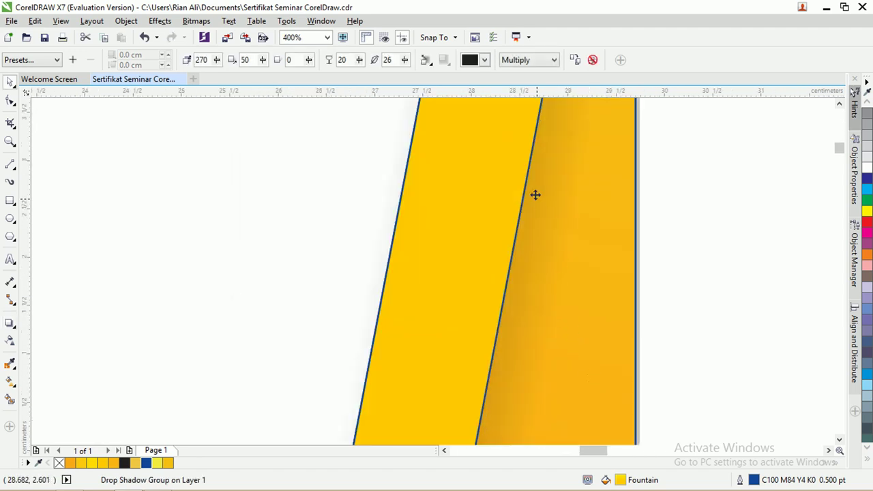
Delete the two slanted construction lines that run past the page's right edge
scroll(525, 191, "down", 3)
left_click(588, 223)
left_click_drag(568, 247, 498, 247)
left_click(510, 258)
Remove the blue outline from the slanted strip and the lower-right corner triangle together
scroll(498, 249, "down", 1)
left_click_drag(560, 247, 478, 151)
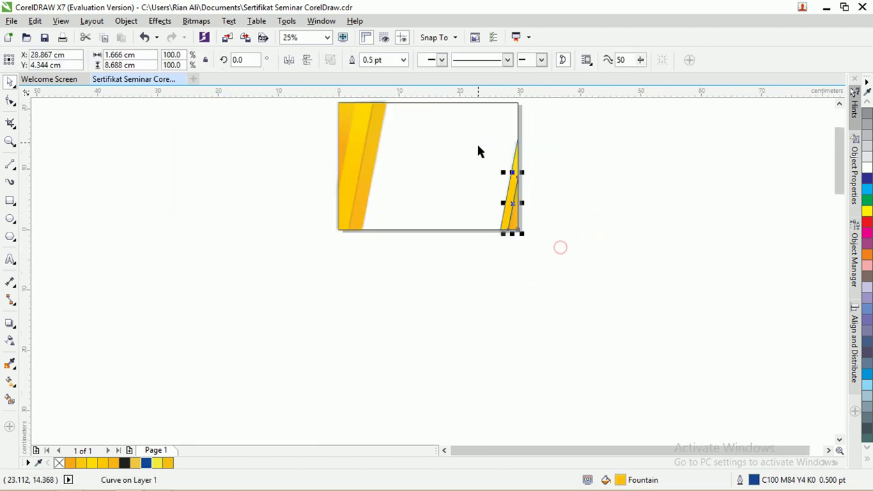
left_click_drag(580, 248, 476, 130)
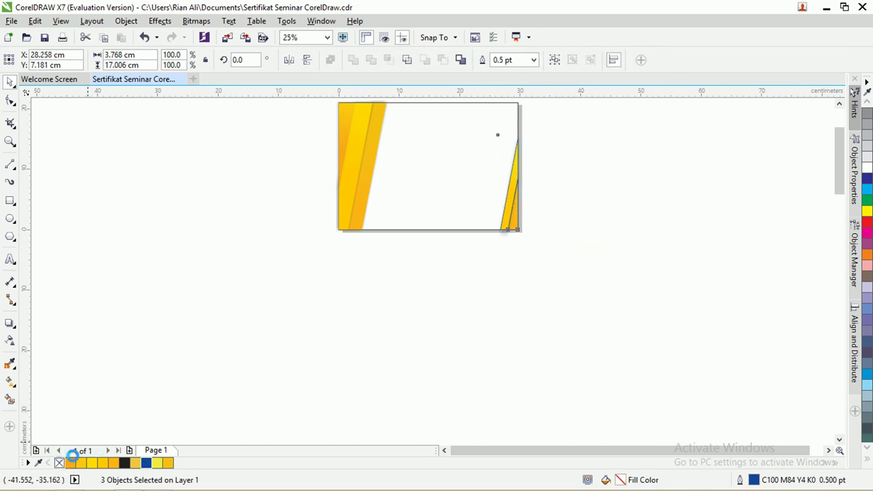
right_click(60, 463)
left_click(329, 38)
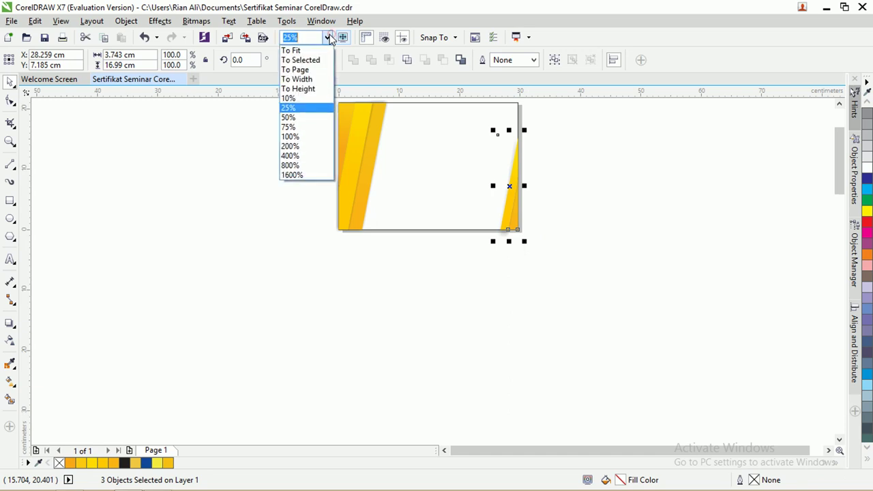
left_click(307, 70)
left_click(562, 126)
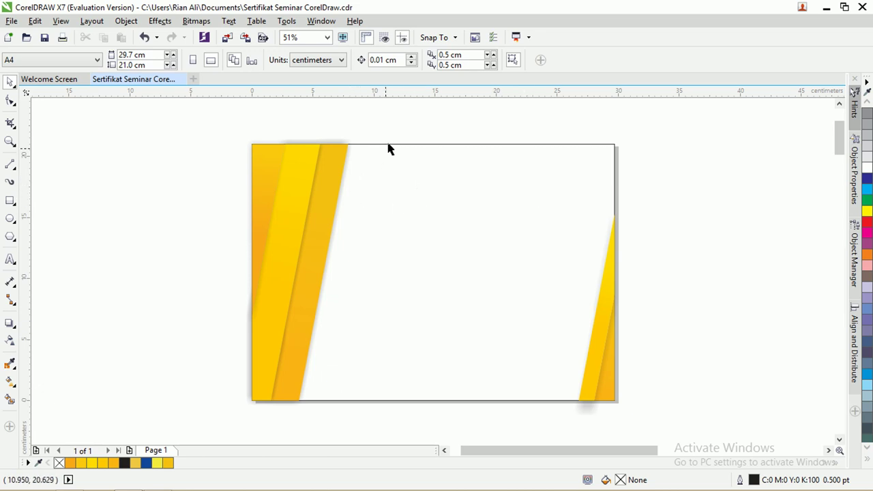
Duplicate the third yellow band horizontally to about X 11.87 cm, and give the copy no fill and a black hairline outline
left_click(336, 181)
left_click_drag(336, 181, 428, 180)
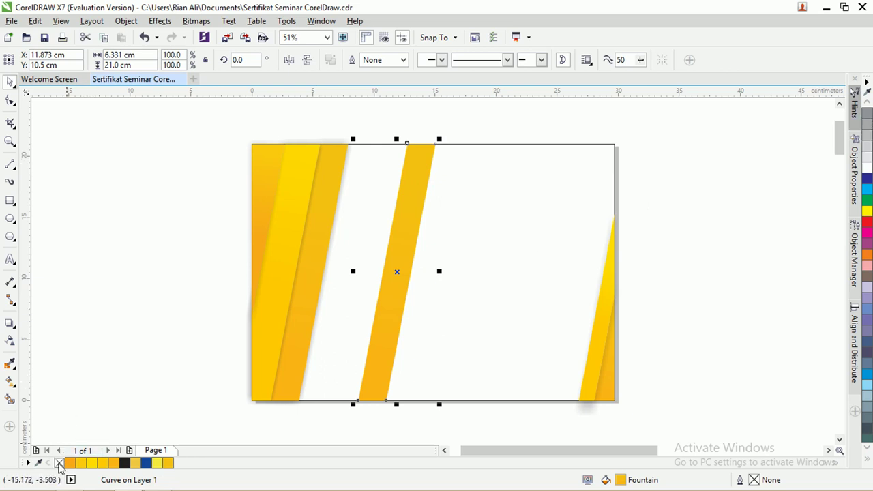
left_click(60, 463)
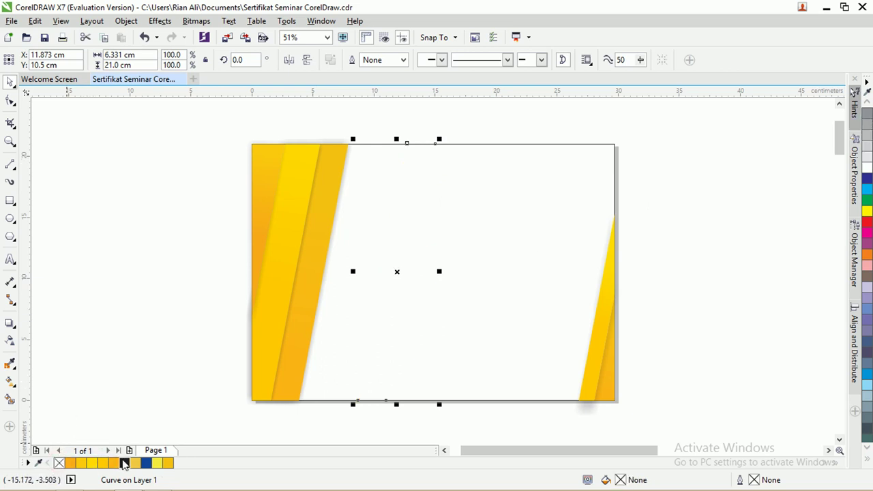
right_click(125, 463)
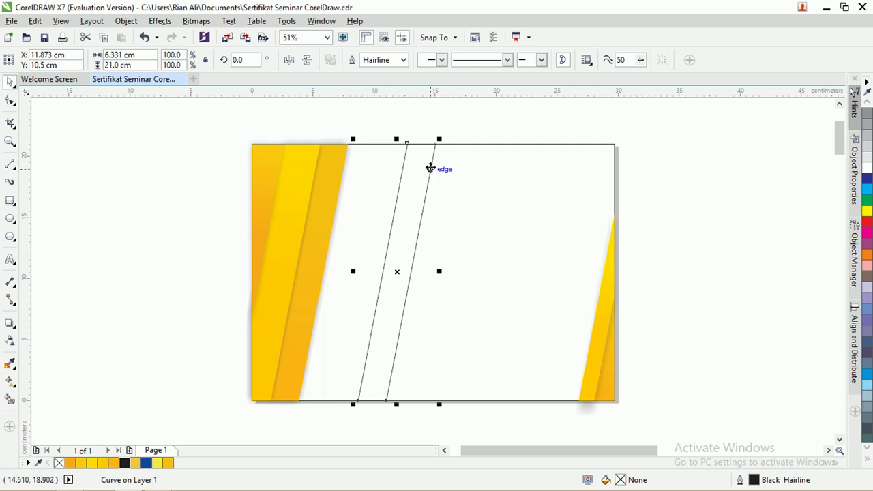
left_click(433, 131)
left_click(401, 170)
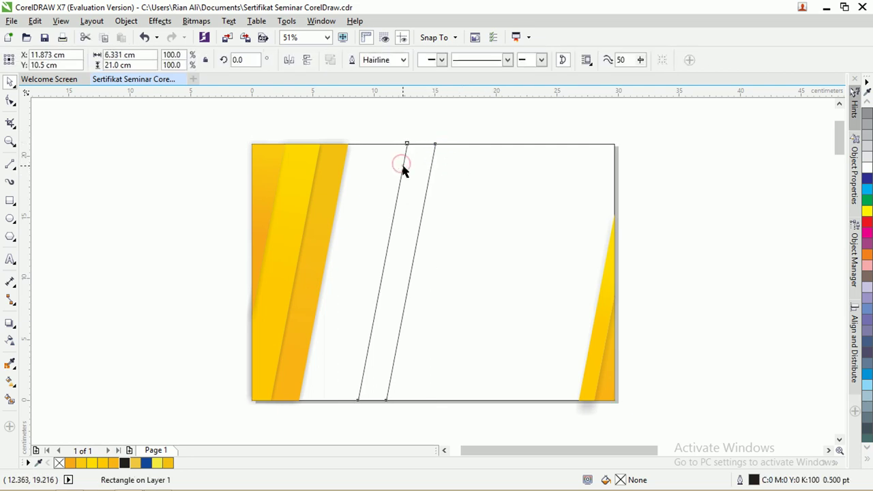
left_click(403, 166)
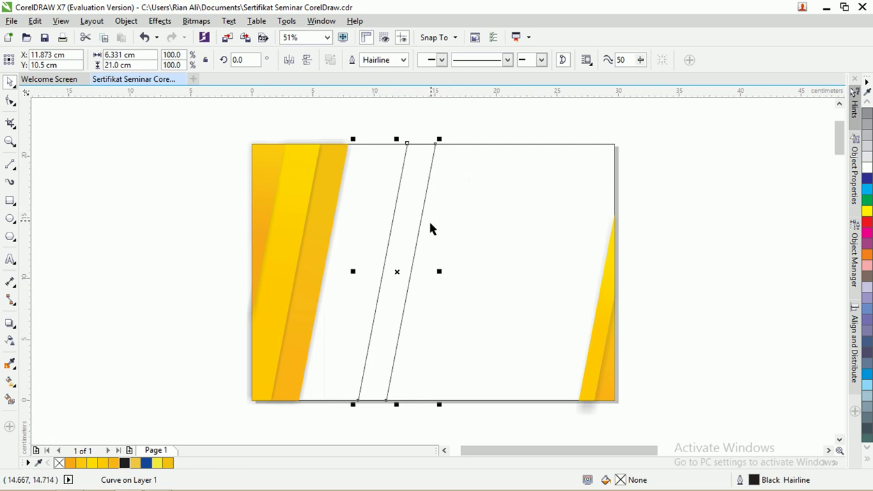
left_click_drag(440, 271, 491, 271)
key("ctrl+z")
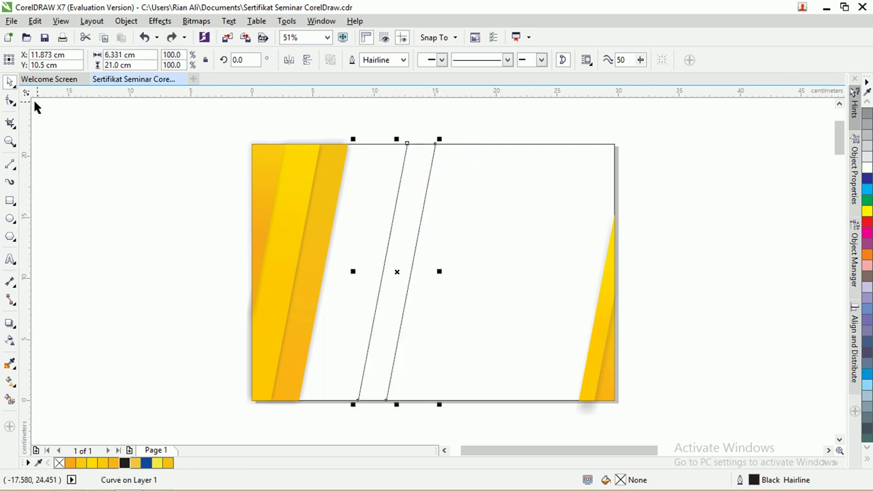
Widen the outlined band to about 14.5 cm by shifting its two right-hand nodes to the right, keeping the slant
left_click(10, 100)
left_click(436, 144)
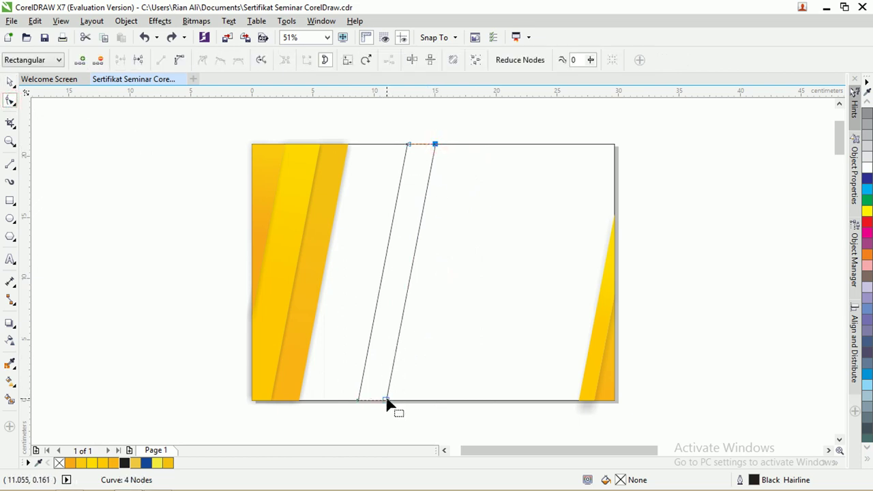
left_click_drag(387, 402, 485, 403)
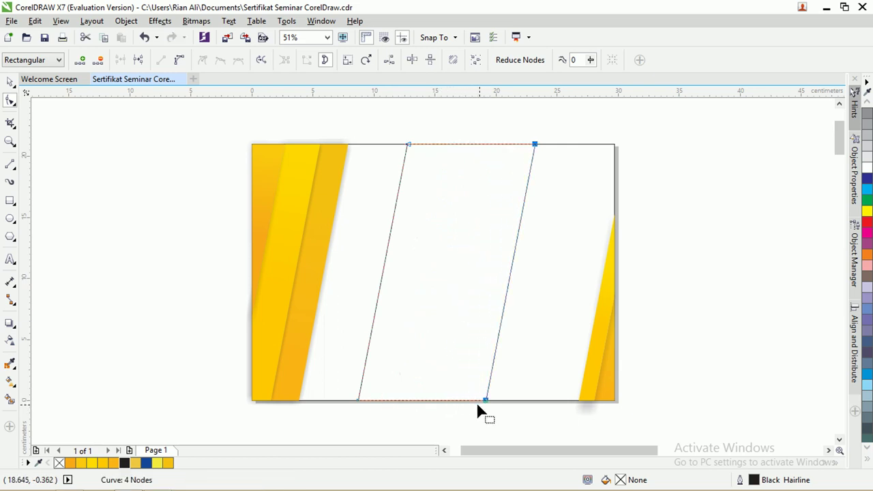
left_click(11, 82)
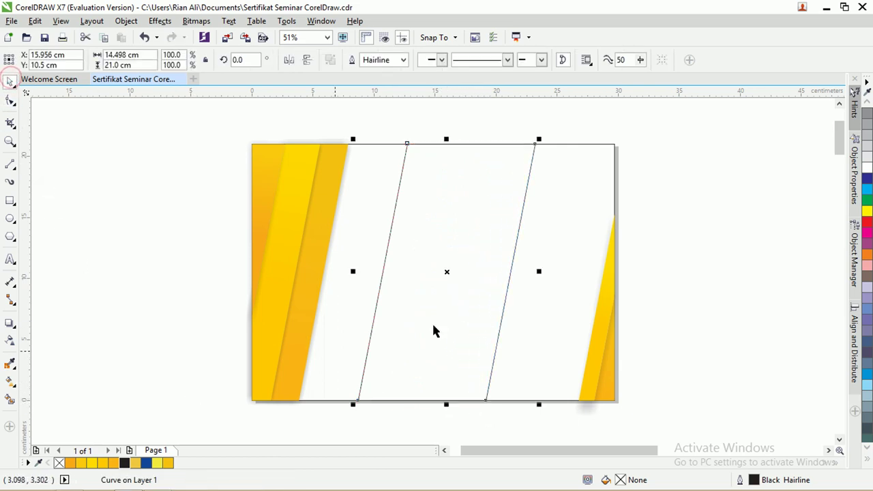
Fill the widened slanted band with 50% Black and remove its outline
scroll(811, 143, "up", 2)
scroll(811, 142, "down", 3)
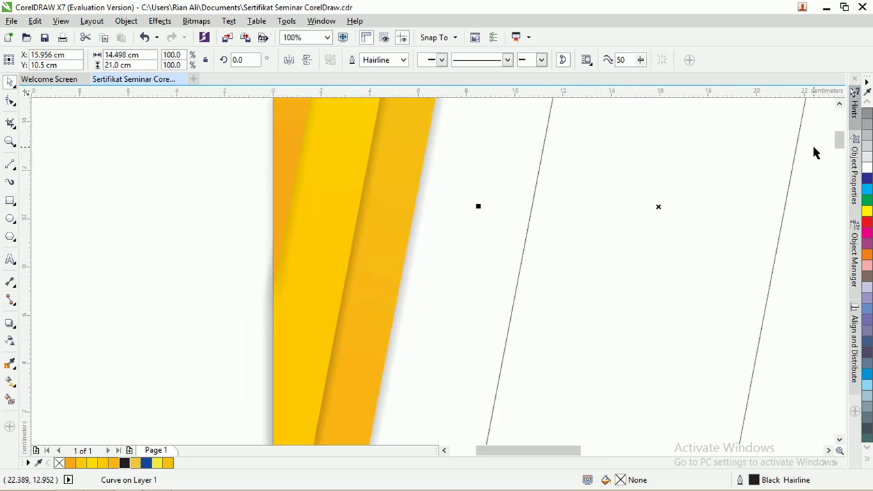
left_click(327, 36)
left_click(322, 66)
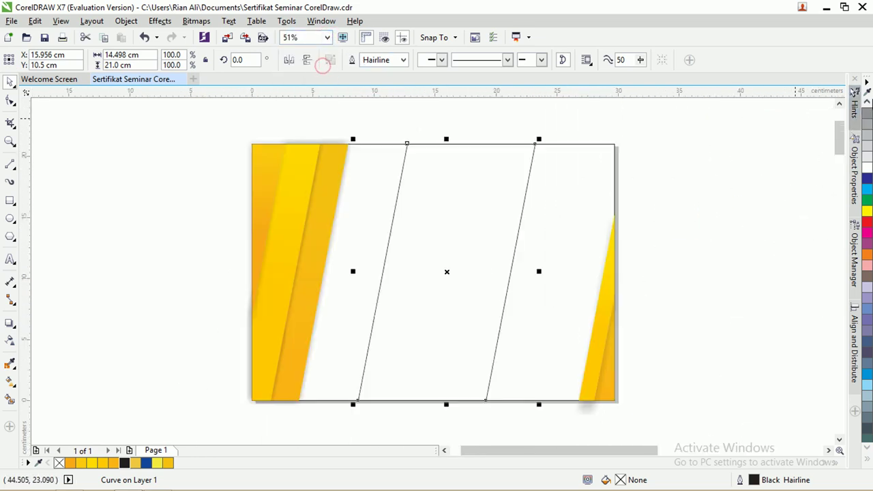
left_click(867, 113)
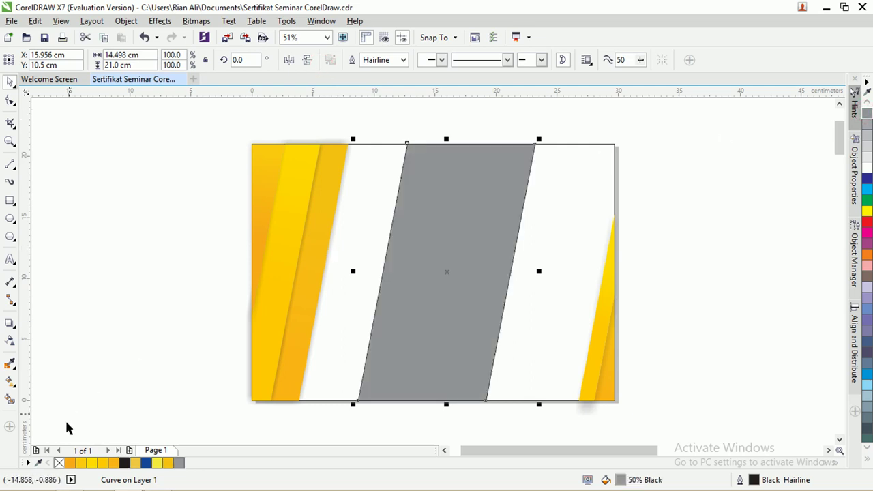
right_click(59, 463)
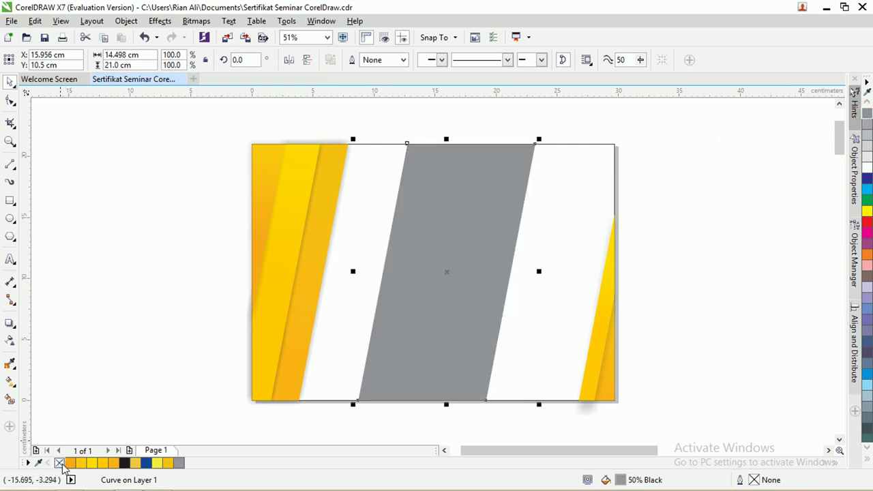
Apply a linear transparency across the gray band from left to right, with the start at 87 and the end at 100
left_click(10, 341)
left_click_drag(390, 280, 512, 286)
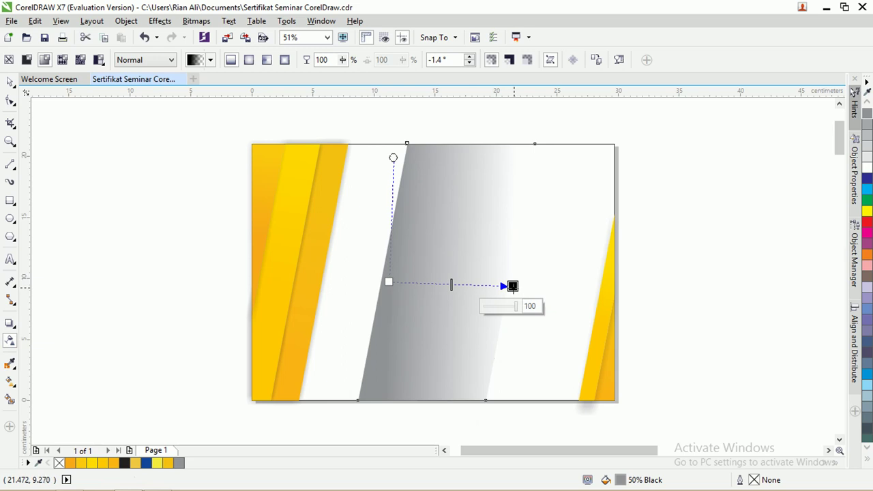
left_click(388, 282)
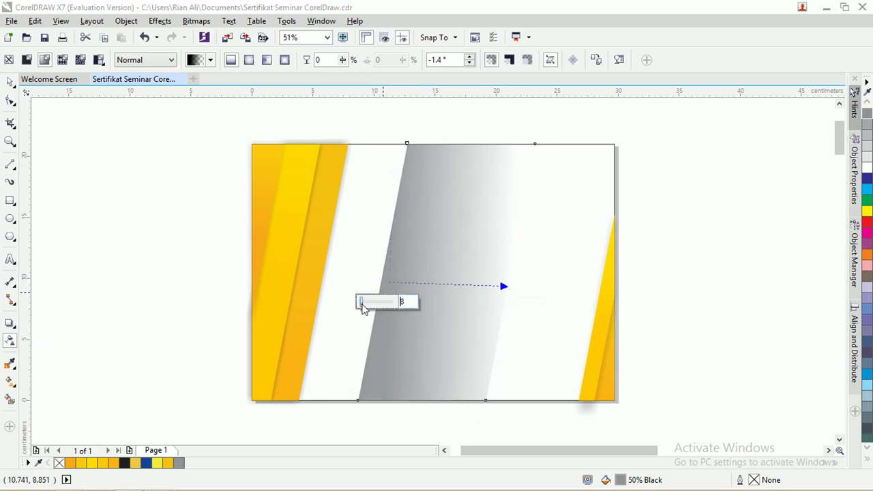
left_click_drag(362, 308, 386, 301)
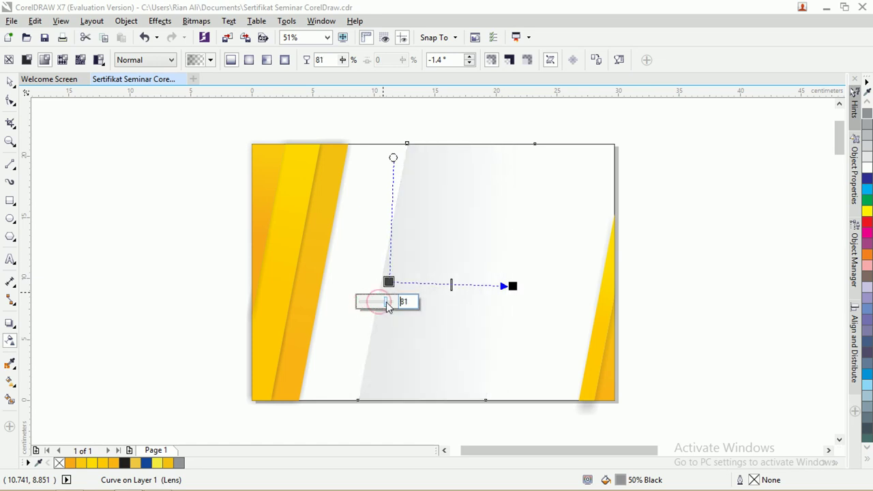
left_click(513, 286)
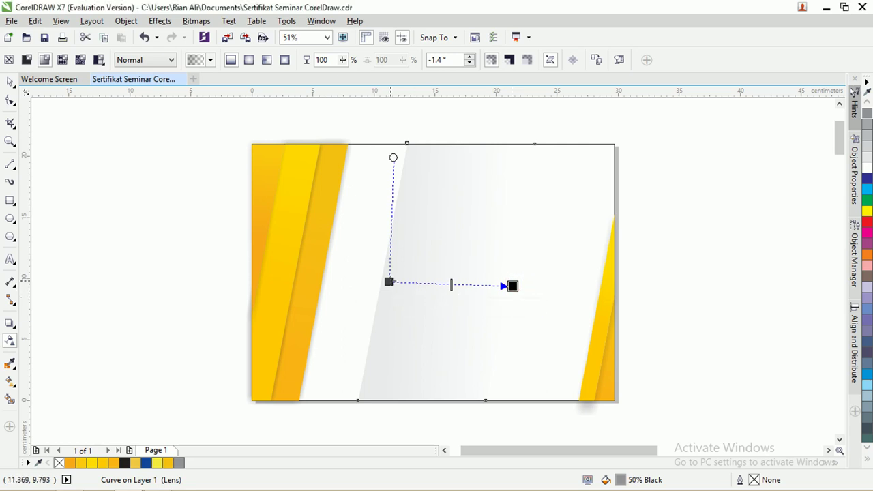
left_click(389, 282)
left_click_drag(390, 305, 390, 304)
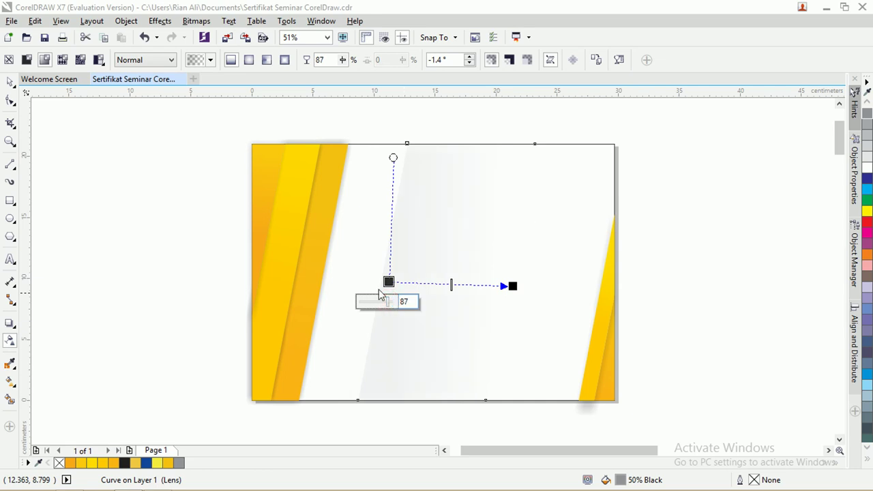
left_click(9, 82)
left_click(47, 132)
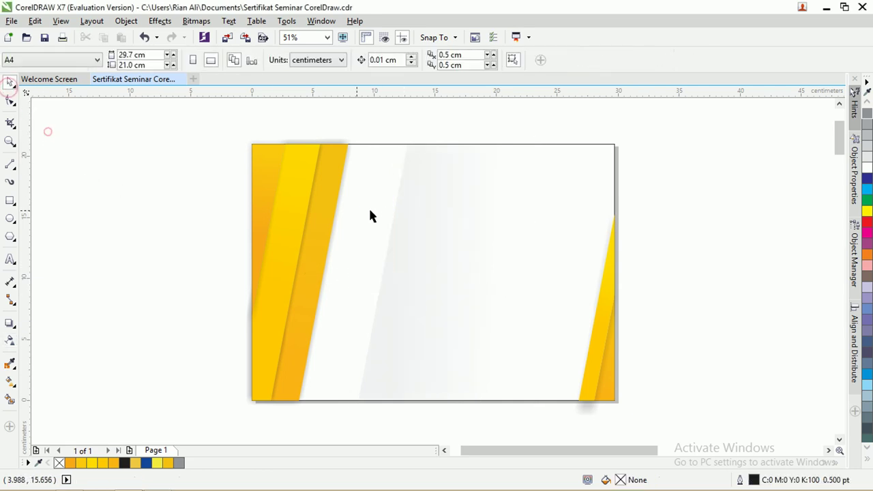
Move the faded gray band horizontally about 5 cm to the right, to about X 20.98 cm
scroll(370, 215, "up", 3)
scroll(481, 230, "down", 2)
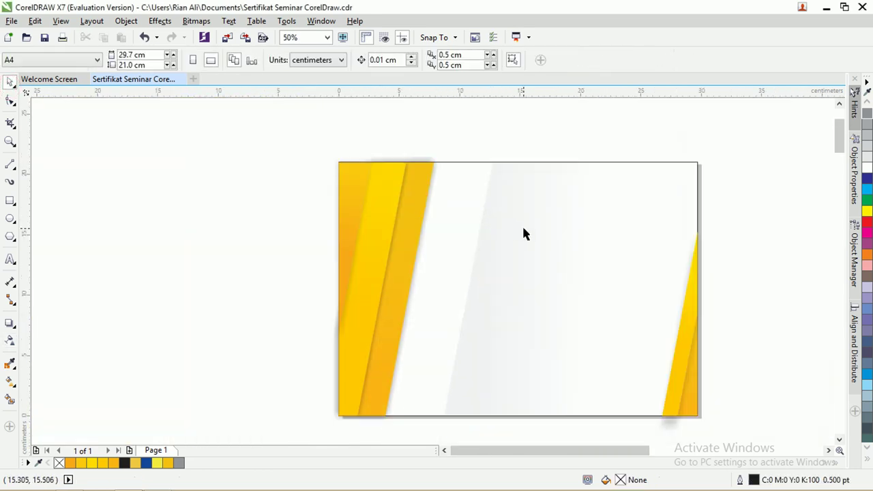
left_click(511, 215)
left_click(712, 210)
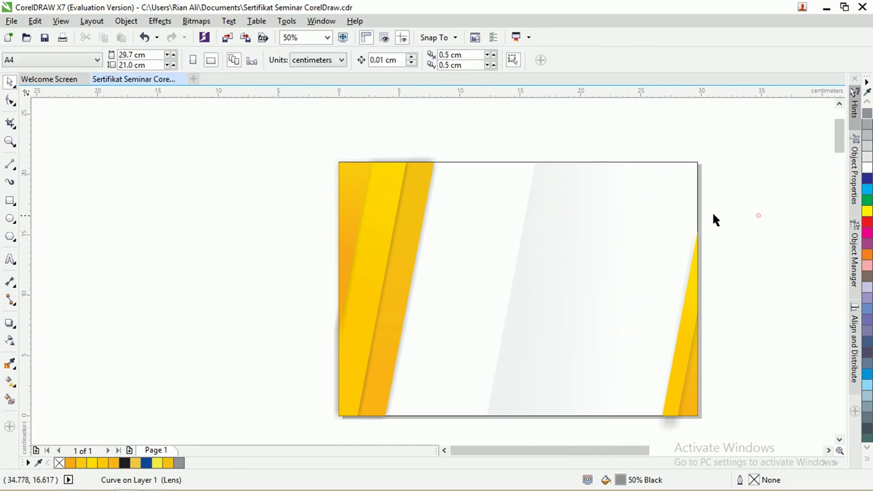
scroll(584, 186, "up", 2)
scroll(684, 200, "down", 2)
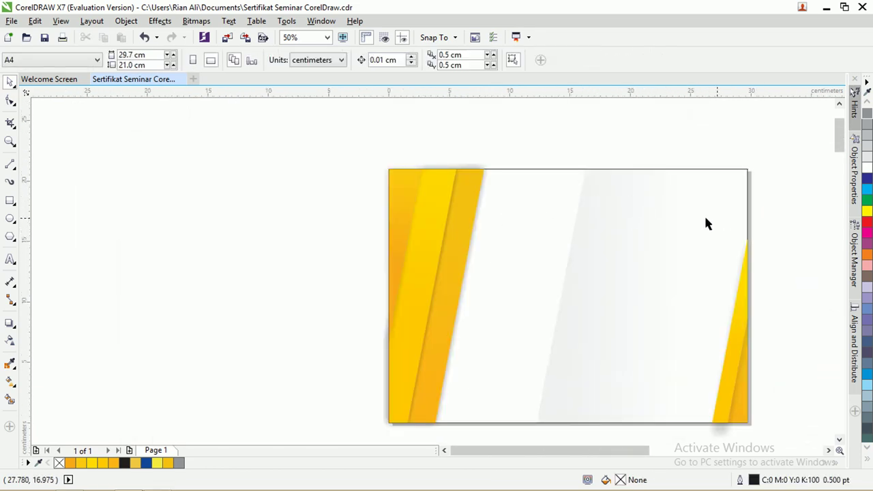
scroll(641, 217, "up", 1)
scroll(537, 205, "down", 1)
left_click(565, 208)
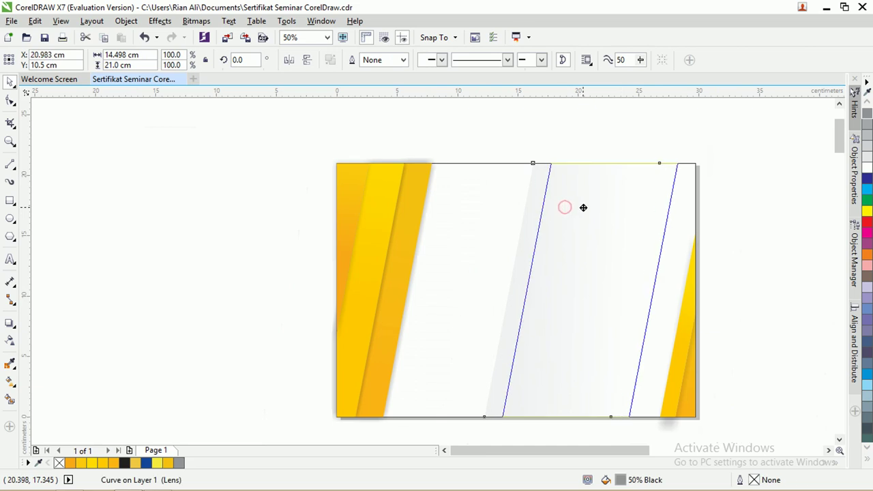
left_click(509, 143)
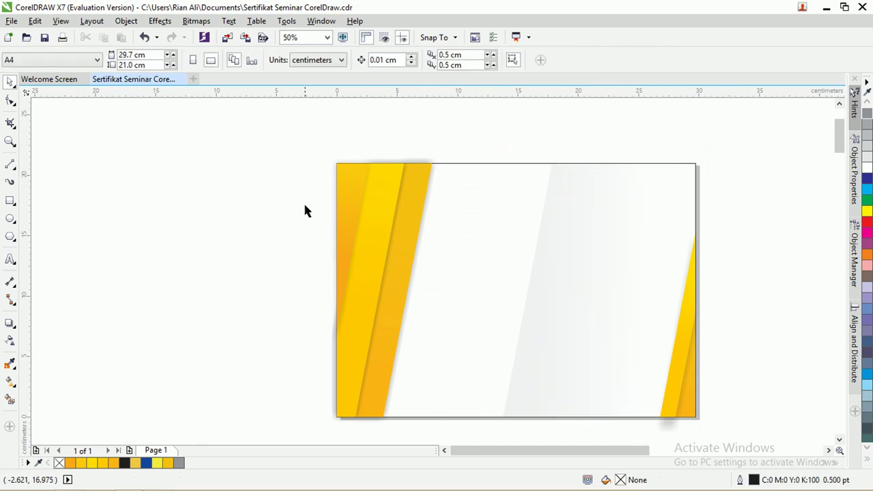
scroll(284, 193, "down", 1)
scroll(447, 224, "up", 1)
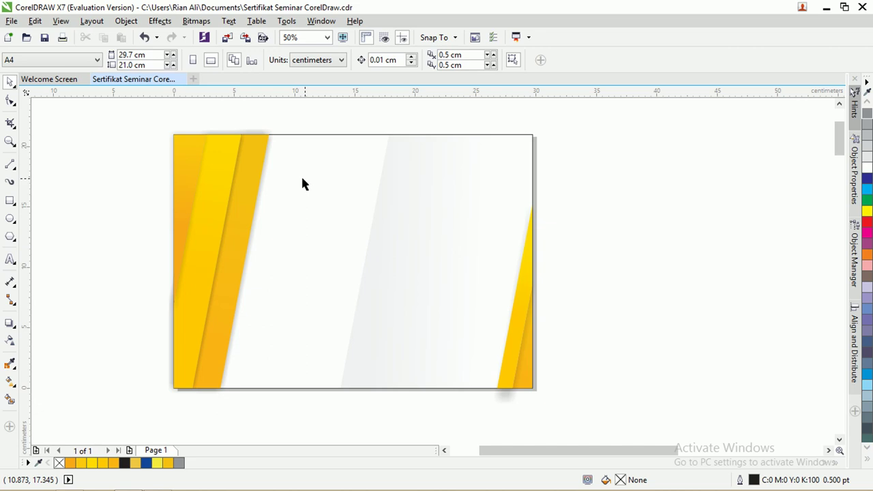
left_click(10, 260)
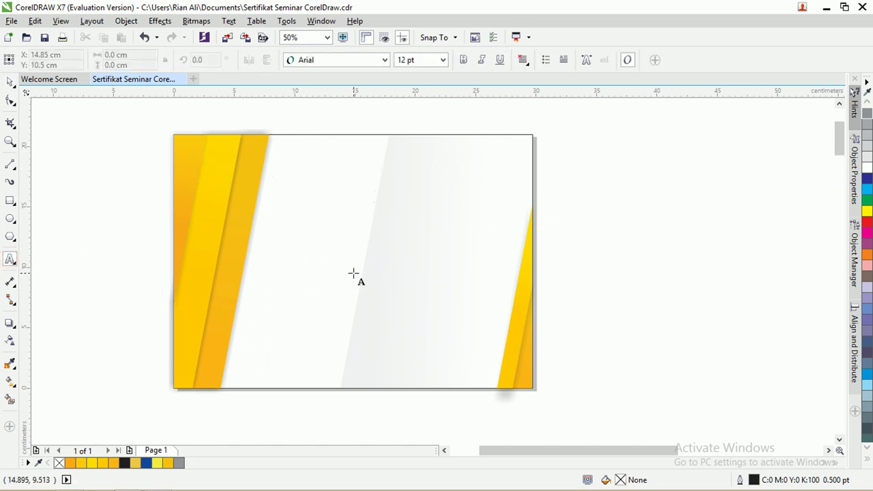
double_click(10, 82)
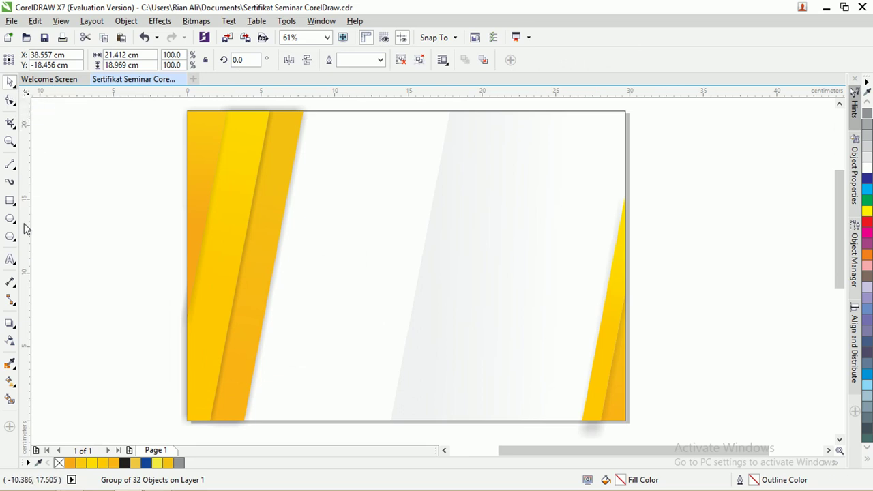
left_click(11, 259)
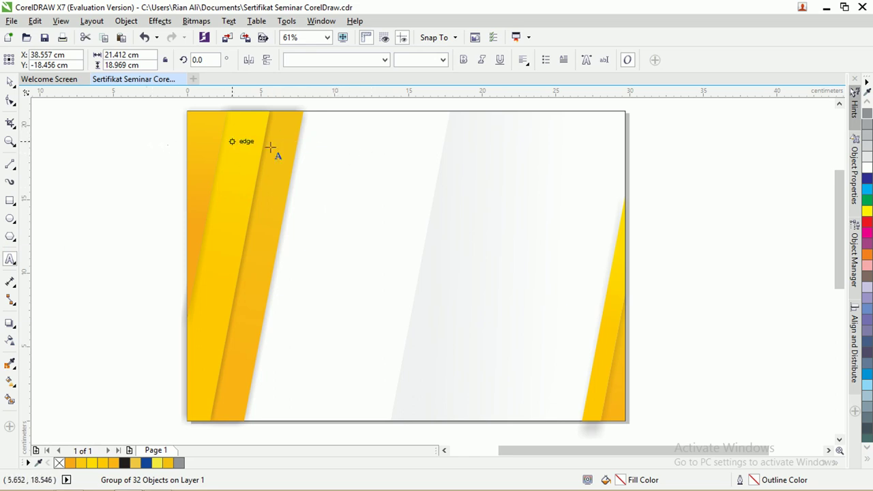
left_click(10, 81)
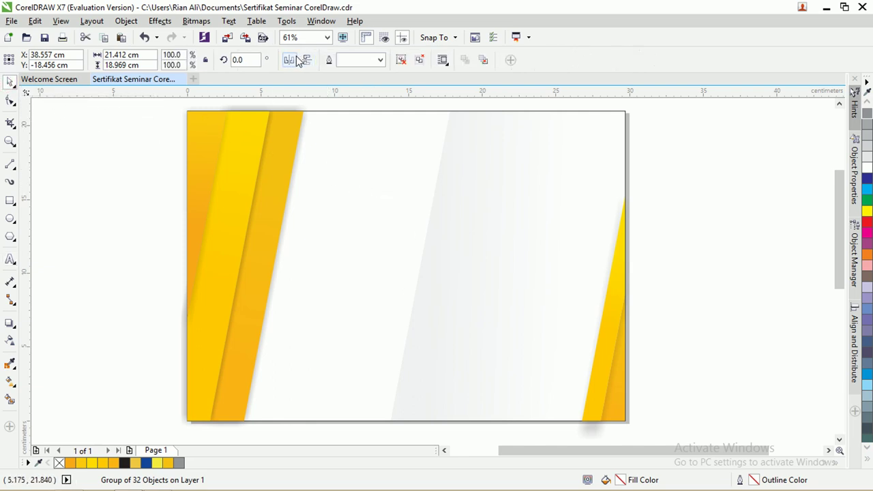
Bring the prepared group of certificate texts and icons up beside the page, then center it on the page
key("F4")
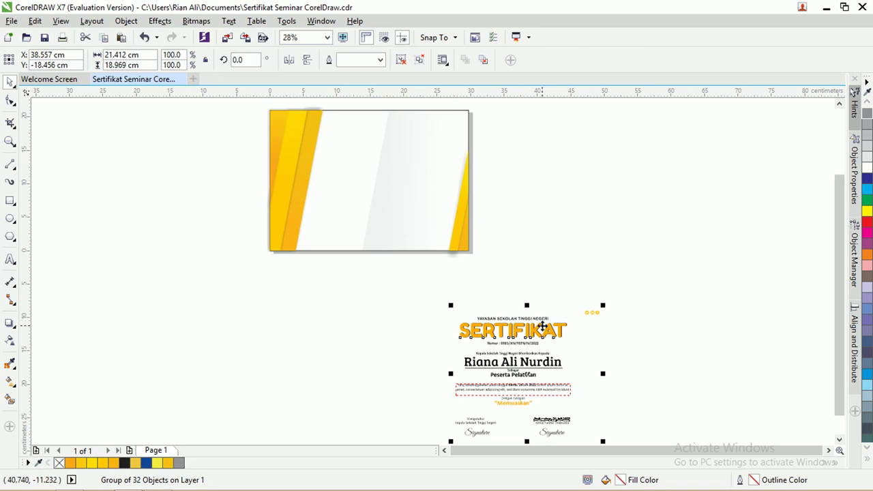
left_click_drag(518, 371, 555, 189)
key("z")
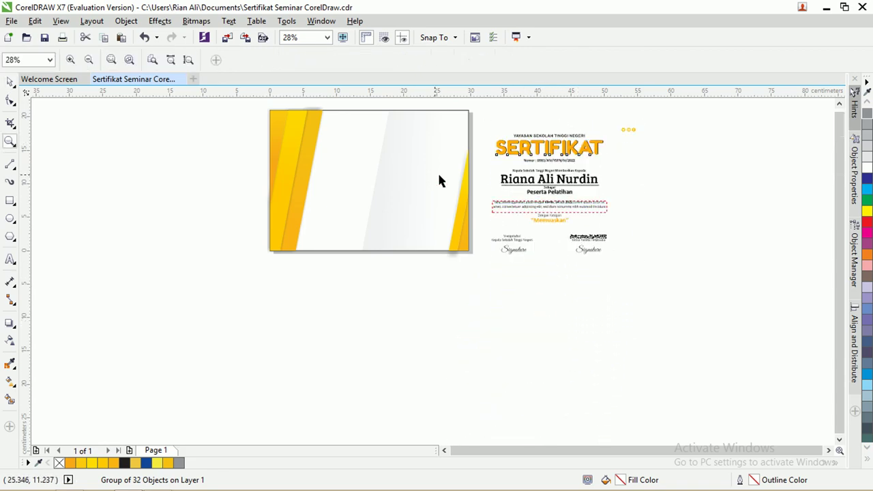
left_click_drag(263, 114, 684, 303)
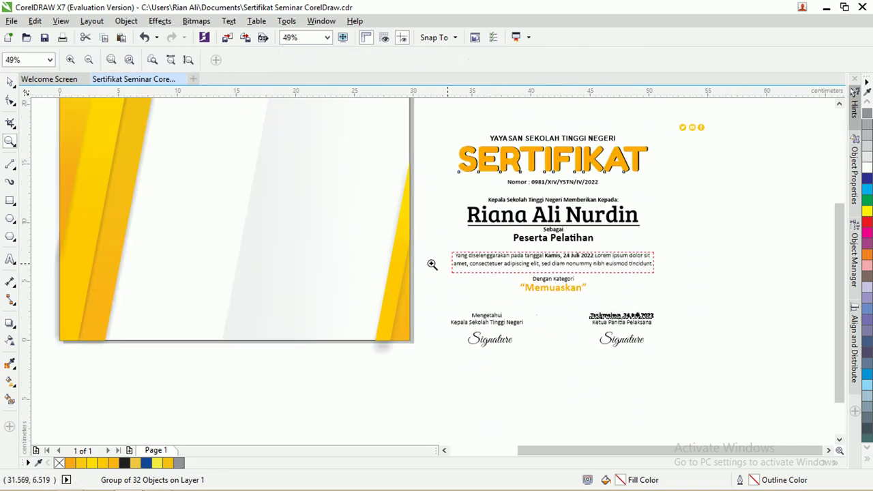
left_click(488, 264)
right_click(505, 241)
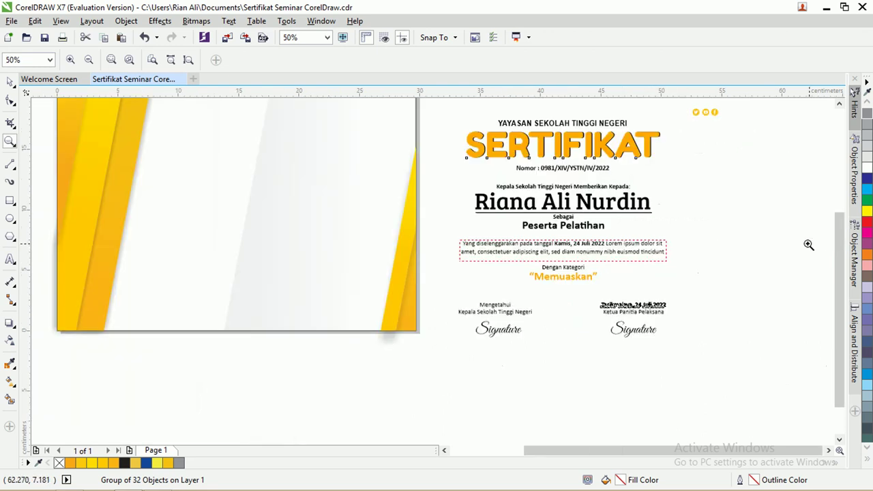
scroll(838, 251, "up", 3)
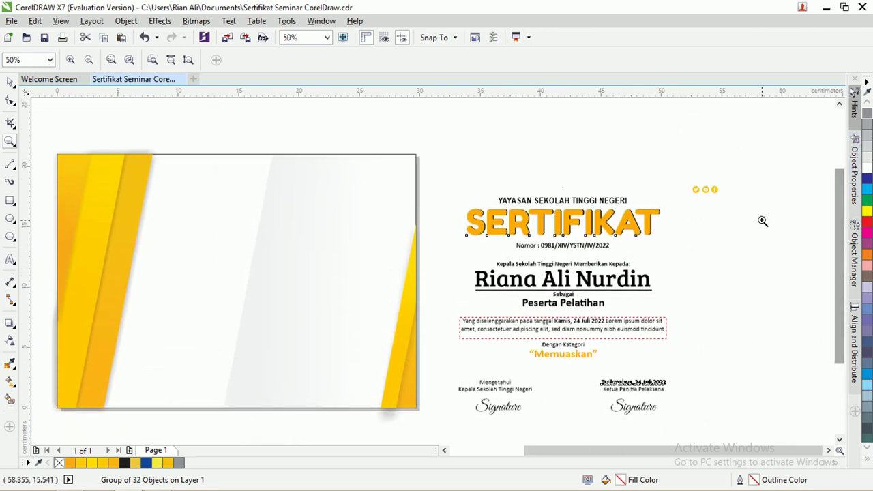
left_click(10, 81)
left_click(139, 119)
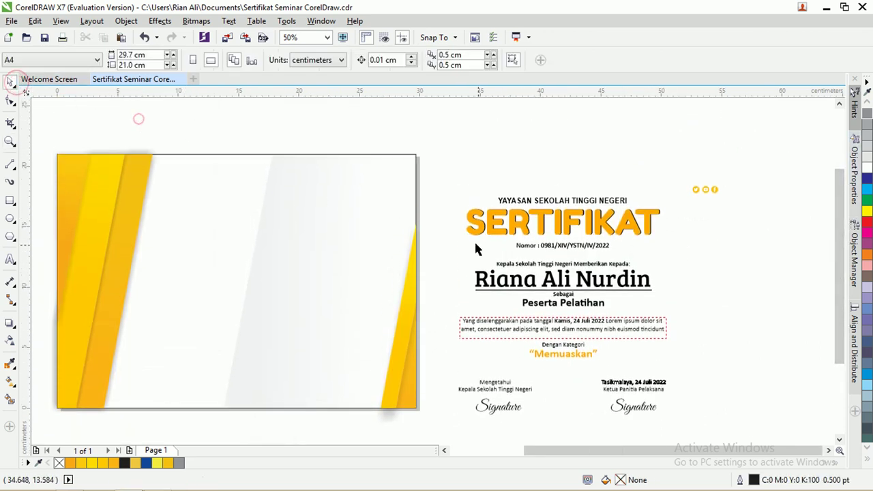
left_click(503, 234)
key("p")
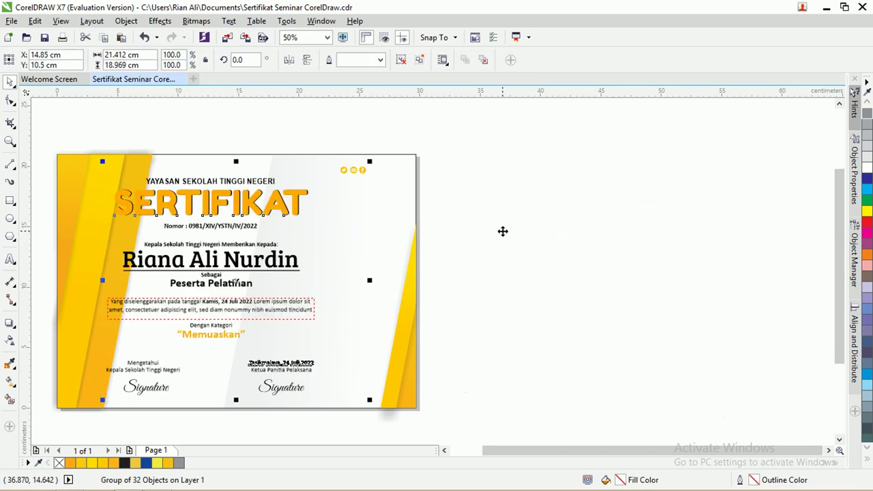
Shift the centered group of texts and icons right and slightly up, to about X 18.36 cm, Y 11.01 cm
scroll(345, 170, "up", 3)
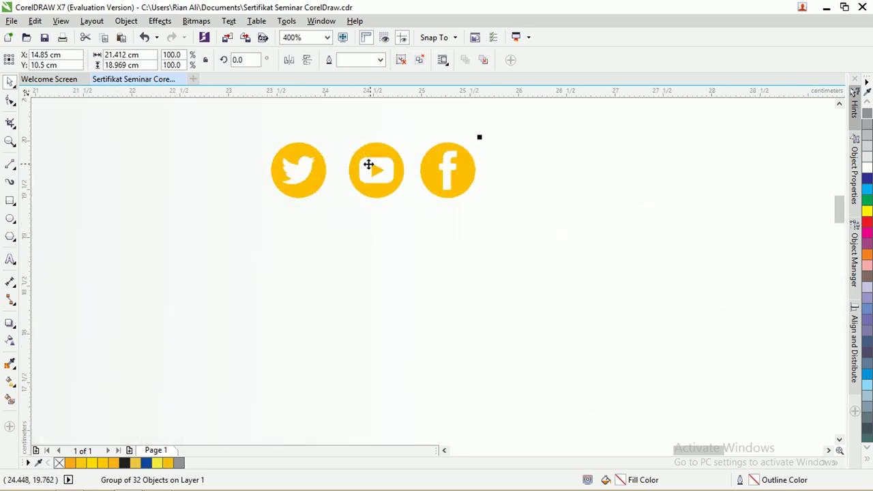
scroll(423, 167, "down", 4)
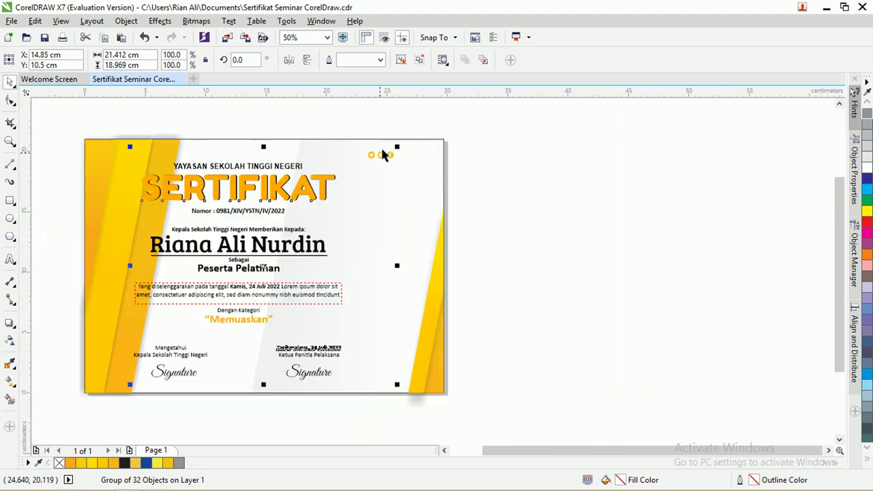
left_click_drag(281, 171, 311, 187)
left_click(517, 194)
Ungroup all objects in the placed group of certificate texts and icons
scroll(259, 197, "up", 1)
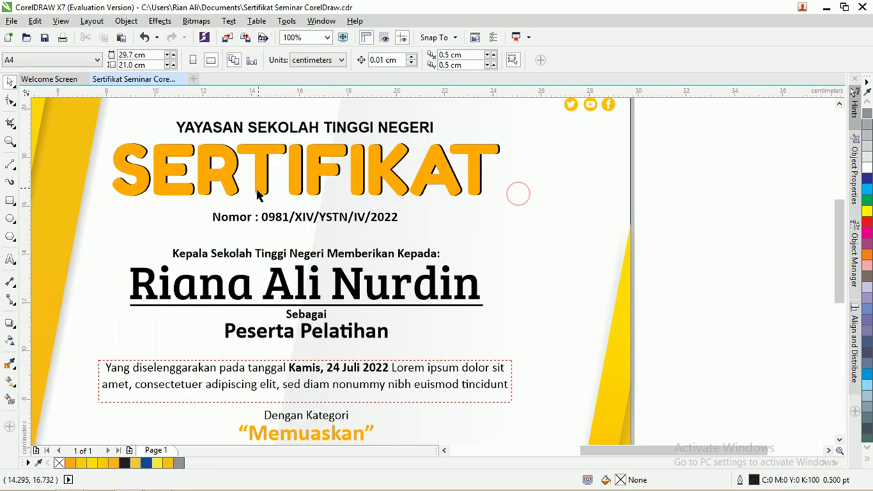
left_click(267, 176)
right_click(266, 174)
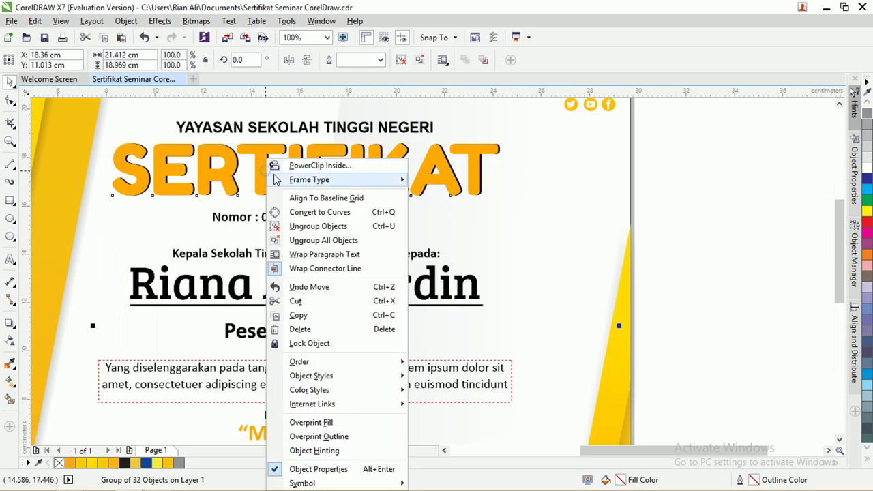
left_click(336, 238)
left_click(713, 213)
Examine the fonts and sizes of the institution line, SERTIFIKAT title, number line, recipient's name and role lines
left_click(254, 135)
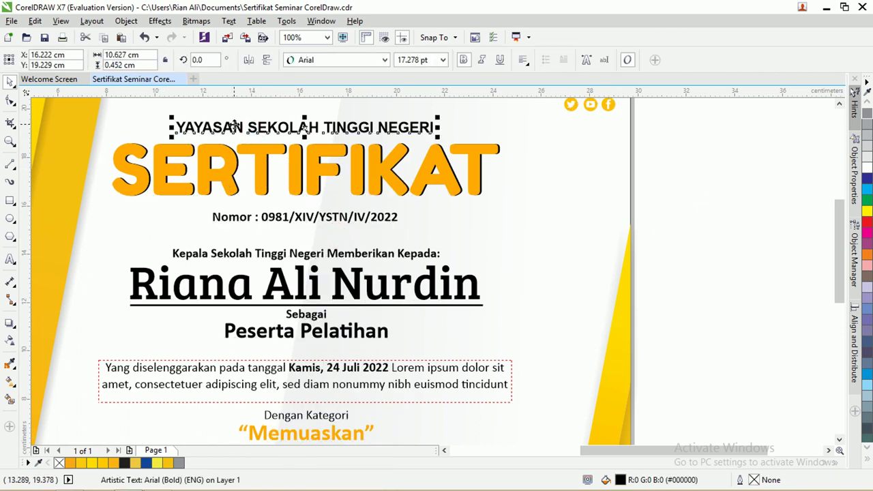
left_click(304, 156)
left_click(297, 131)
left_click(301, 170)
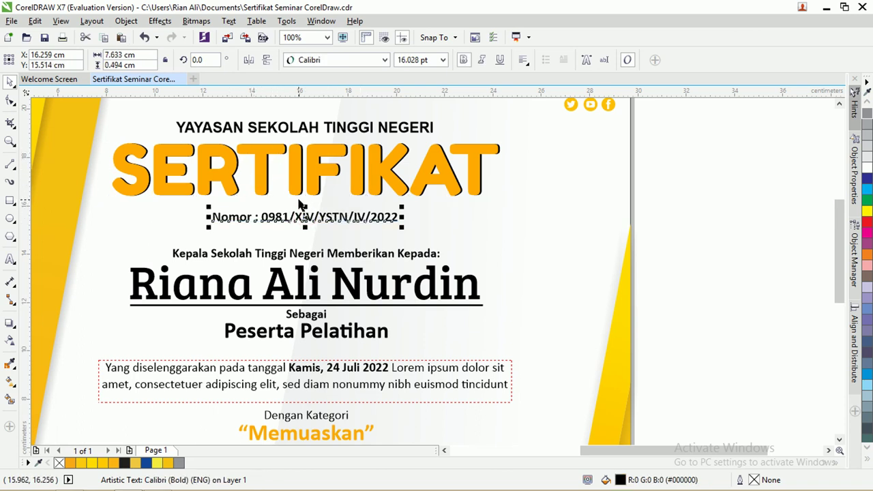
scroll(812, 224, "down", 1)
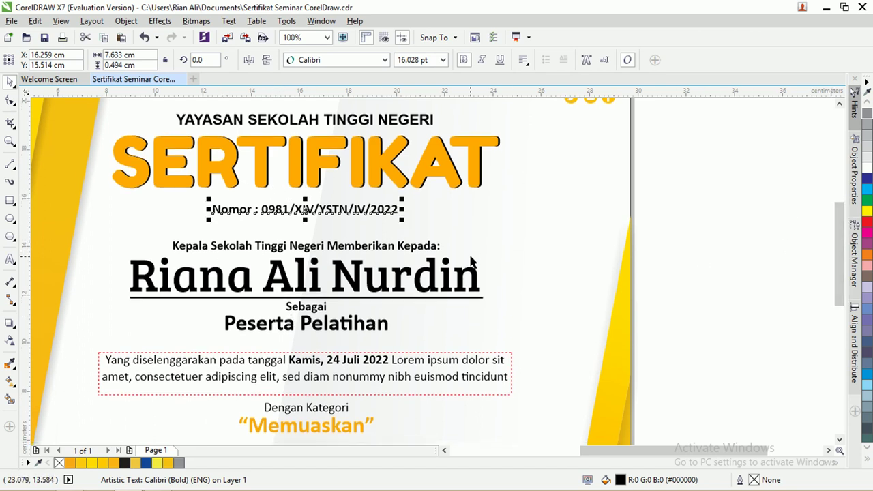
left_click(322, 249)
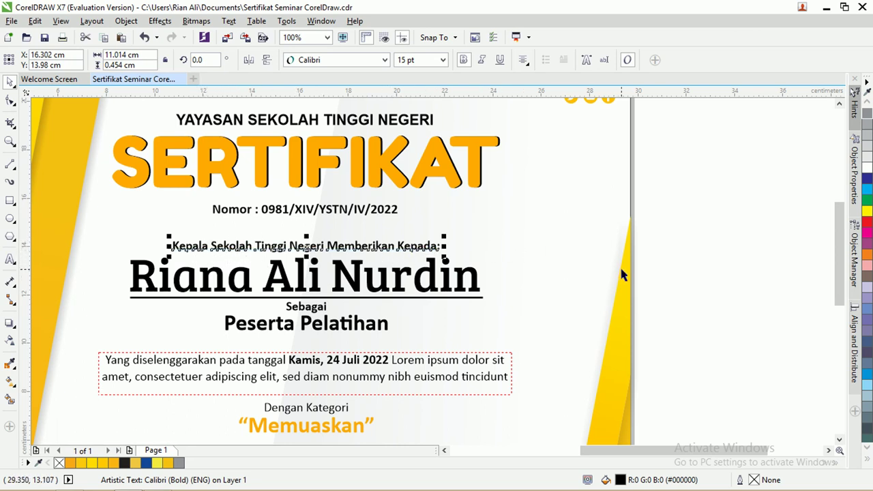
left_click_drag(833, 233, 835, 246)
key("Tab")
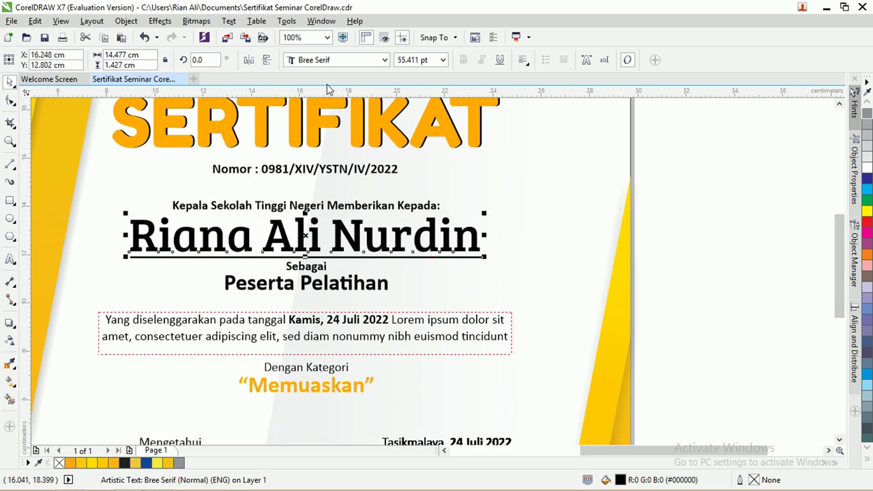
left_click(368, 117)
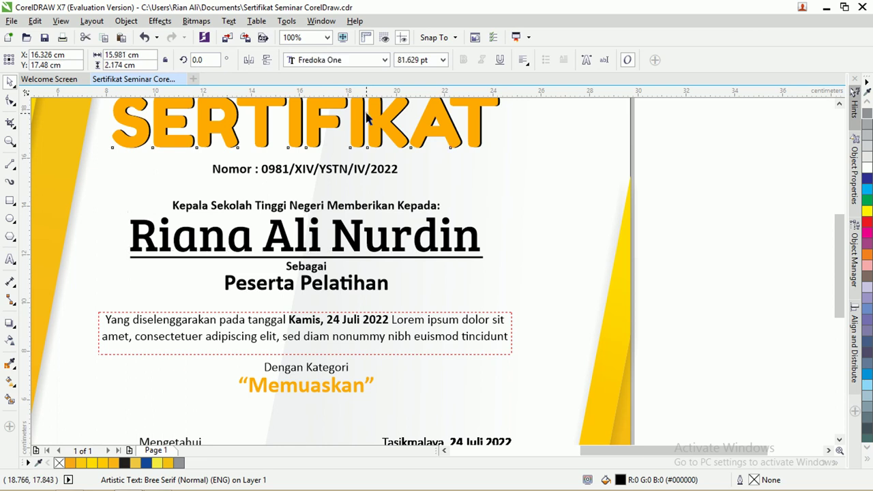
left_click(344, 218)
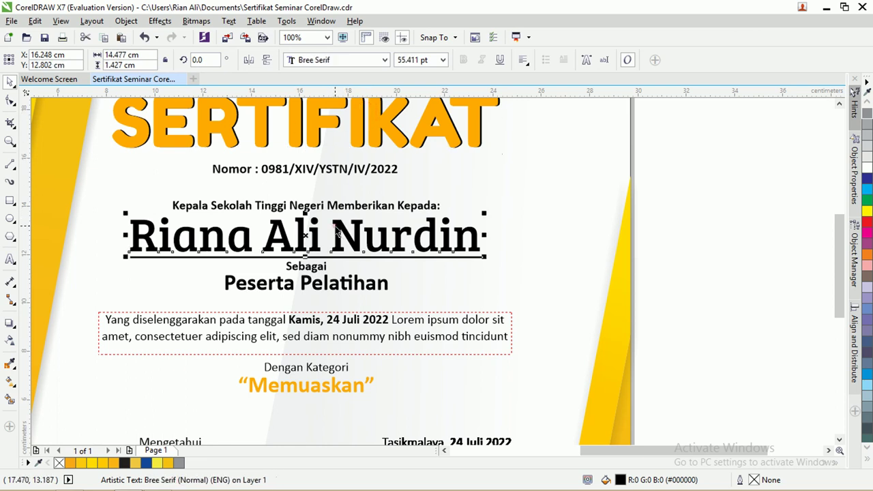
left_click(318, 266)
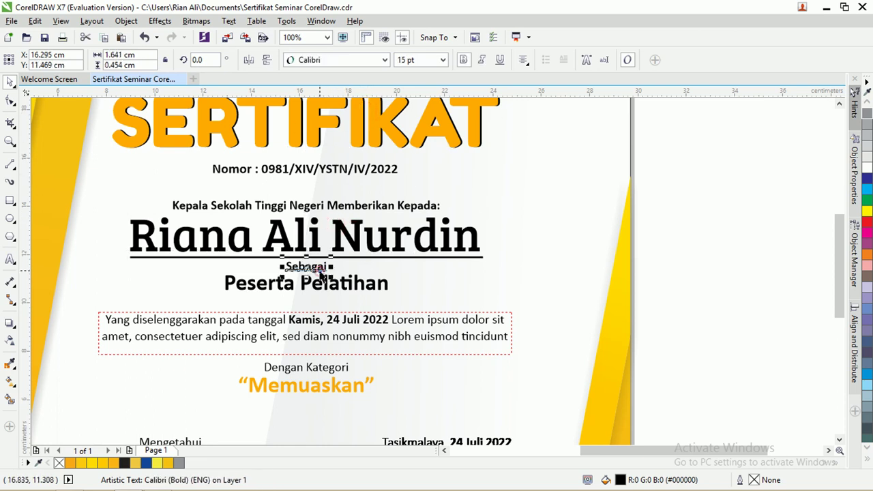
left_click(312, 276)
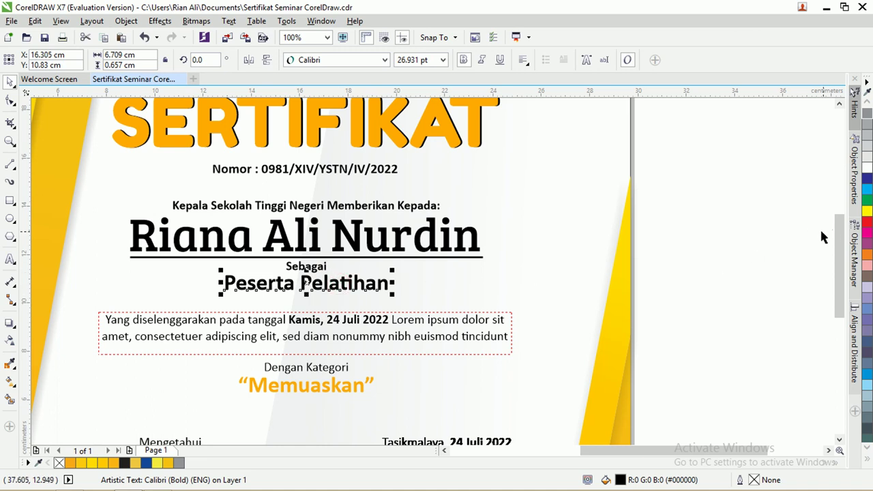
Examine the description paragraph, category text, signatures and date line, and review the whole certificate with nothing selected
left_click_drag(838, 229, 836, 237)
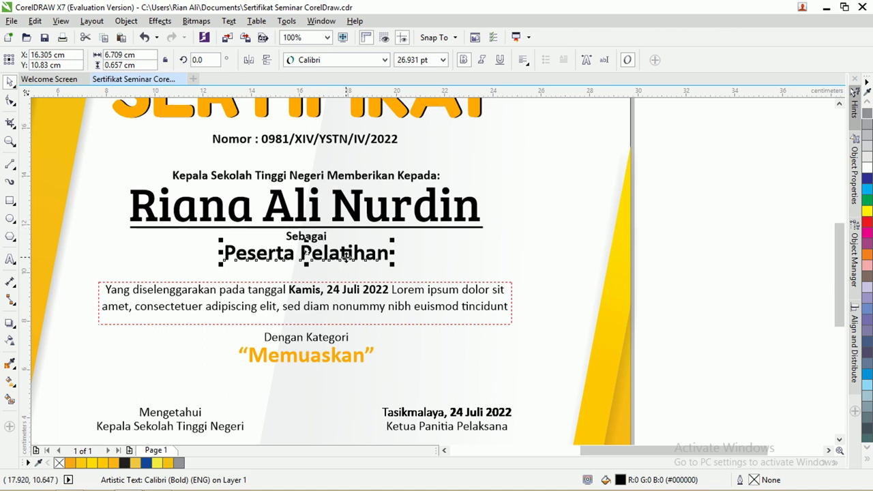
left_click(375, 292)
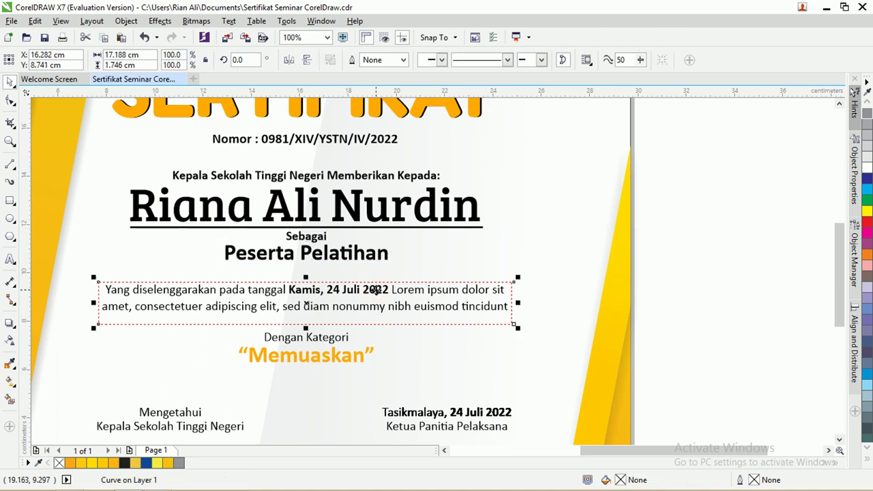
left_click_drag(835, 271, 840, 283)
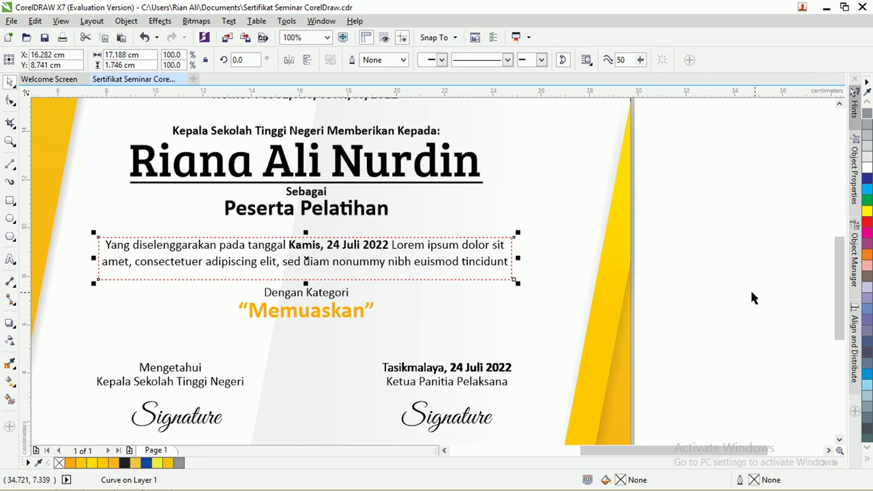
scroll(846, 268, "down", 2)
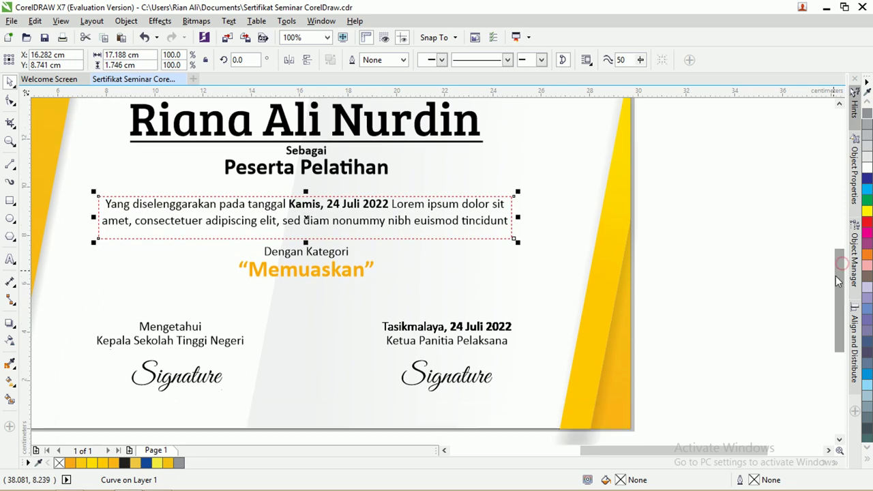
left_click(339, 265)
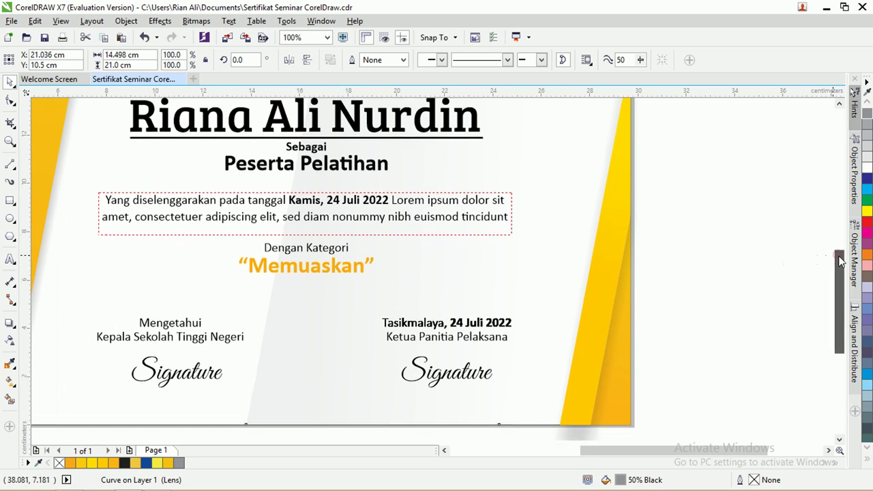
left_click_drag(839, 251, 841, 265)
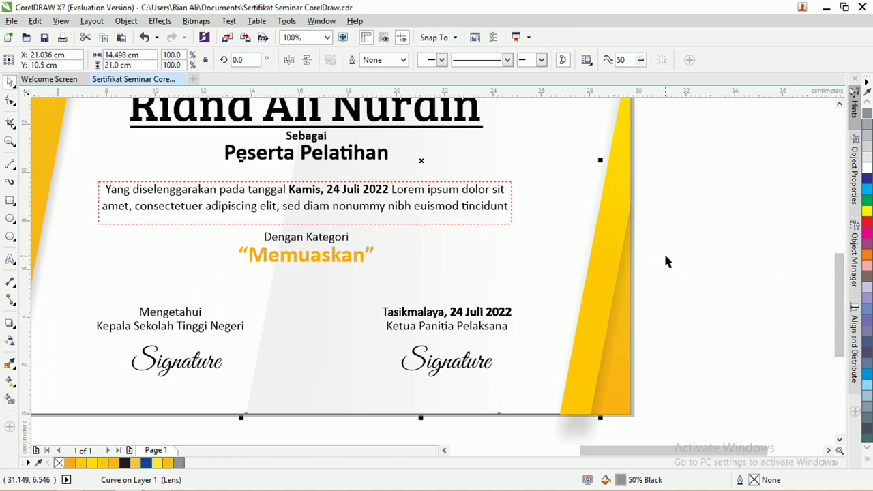
left_click(193, 358)
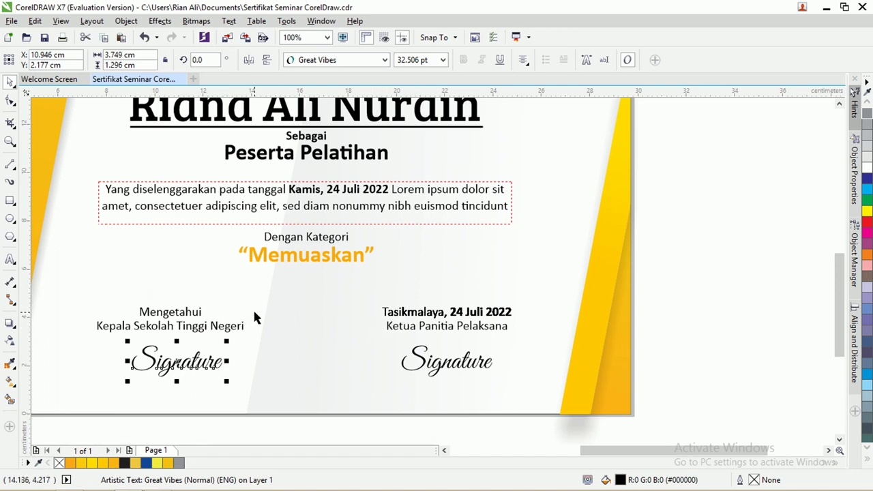
left_click(418, 315)
scroll(423, 314, "up", 3)
scroll(427, 314, "down", 3)
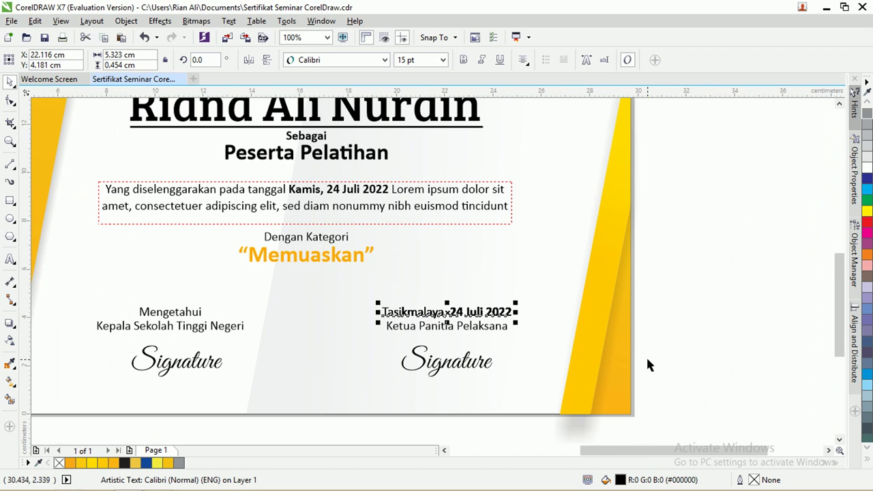
scroll(643, 354, "down", 1)
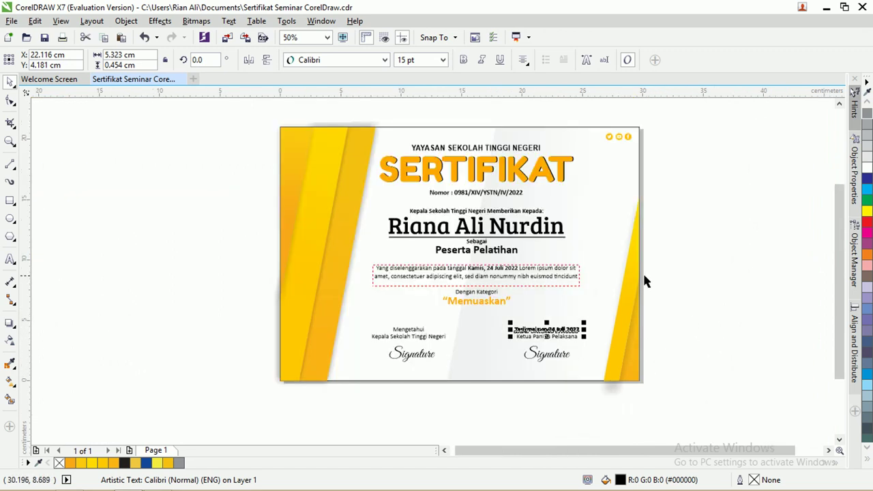
left_click(694, 238)
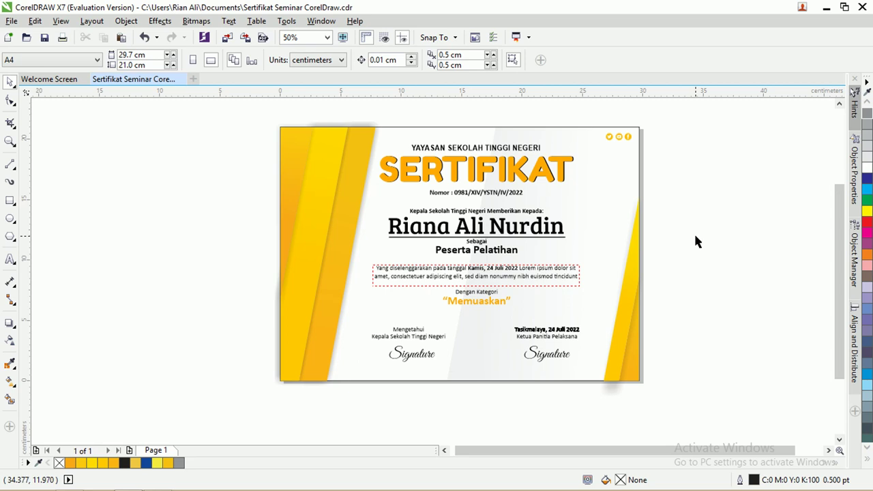
mouse_move(841, 278)
left_mouse_down()
mouse_move(842, 270)
mouse_move(843, 281)
left_mouse_up()
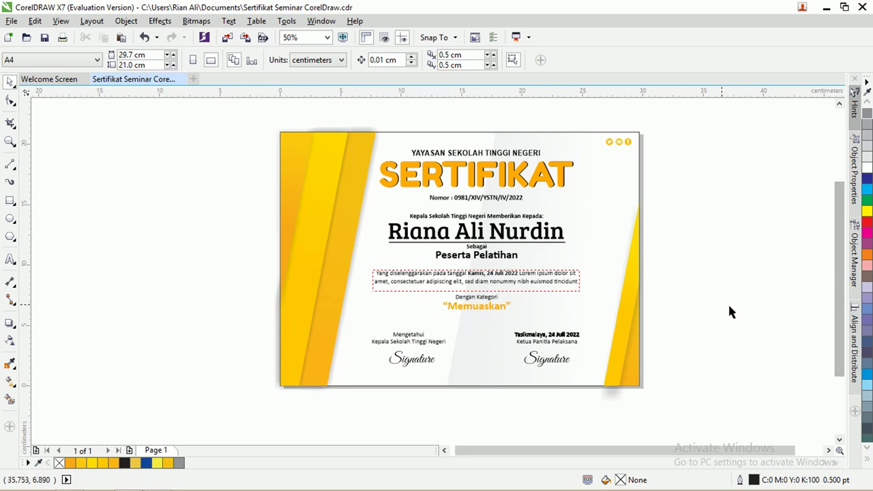